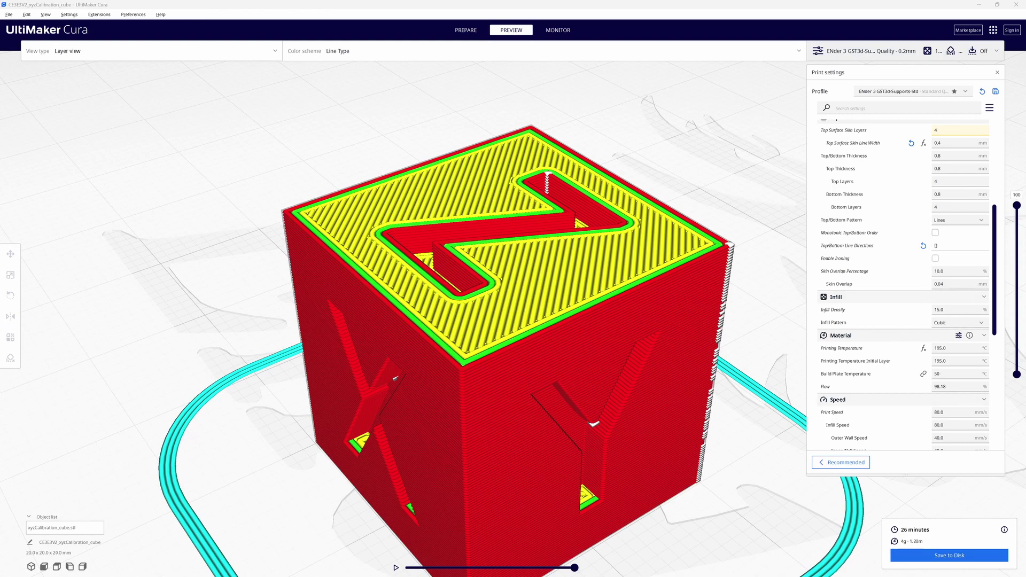
Enter [90] as Top/Bottom Line Directions, re-slice, and inspect the one-way top skin lines
{"action": "mouse_move", "coordinate": [935, 247]}
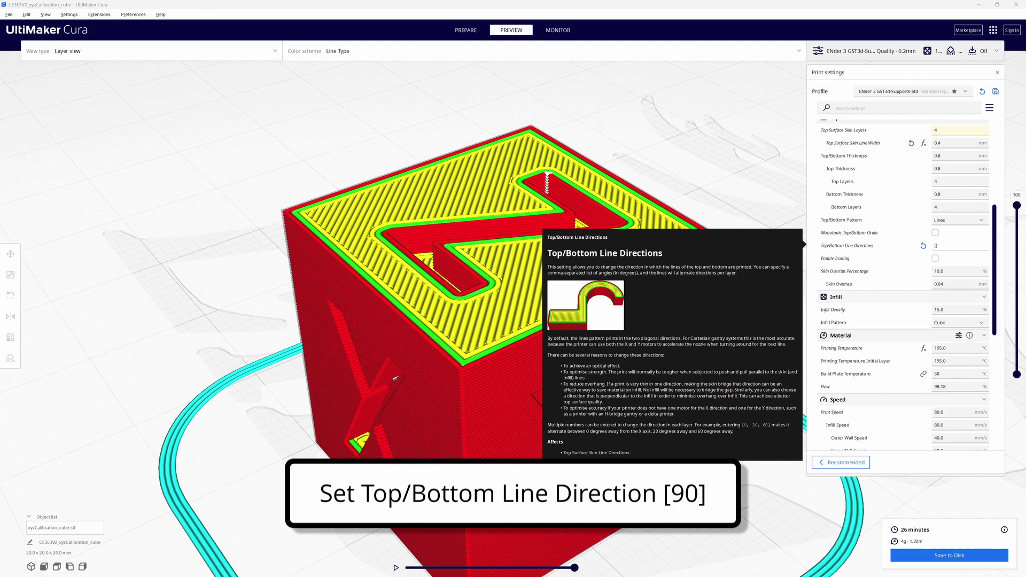
{"action": "left_click", "coordinate": [936, 246]}
{"action": "type", "text": "90"}
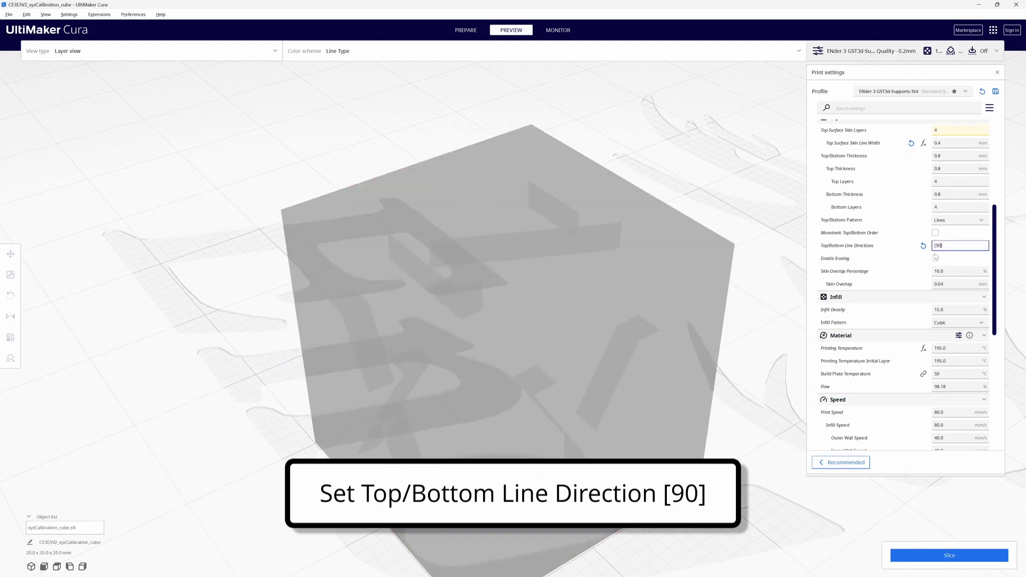
{"action": "left_click", "coordinate": [920, 558]}
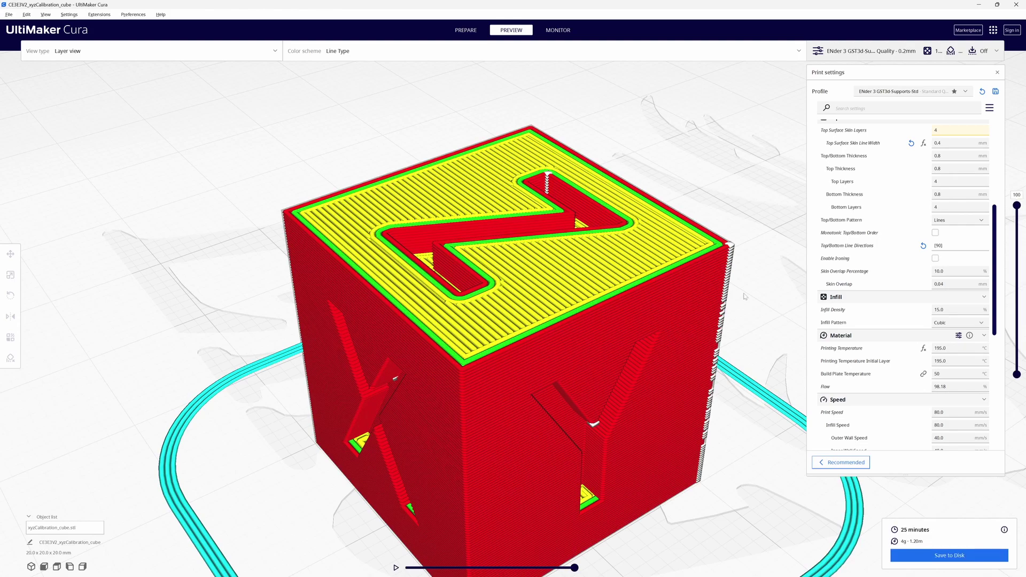
{"action": "right_click_drag", "start_coordinate": [745, 297], "coordinate": [631, 313]}
{"action": "scroll", "coordinate": [581, 287], "scroll_direction": "up", "scroll_amount": 5}
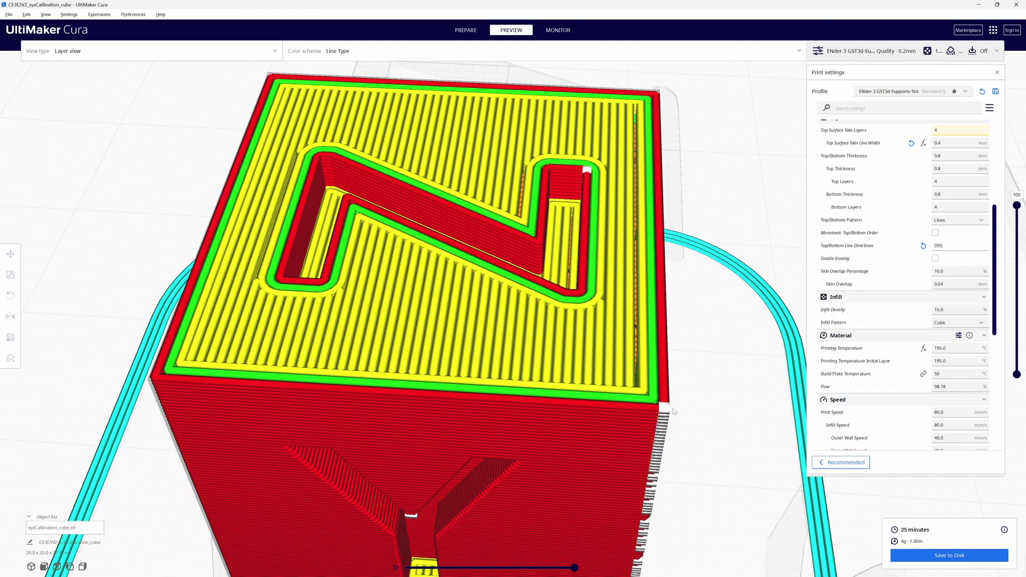
{"action": "right_click_drag", "start_coordinate": [693, 416], "coordinate": [726, 409]}
{"action": "scroll", "coordinate": [611, 366], "scroll_direction": "down", "scroll_amount": 5}
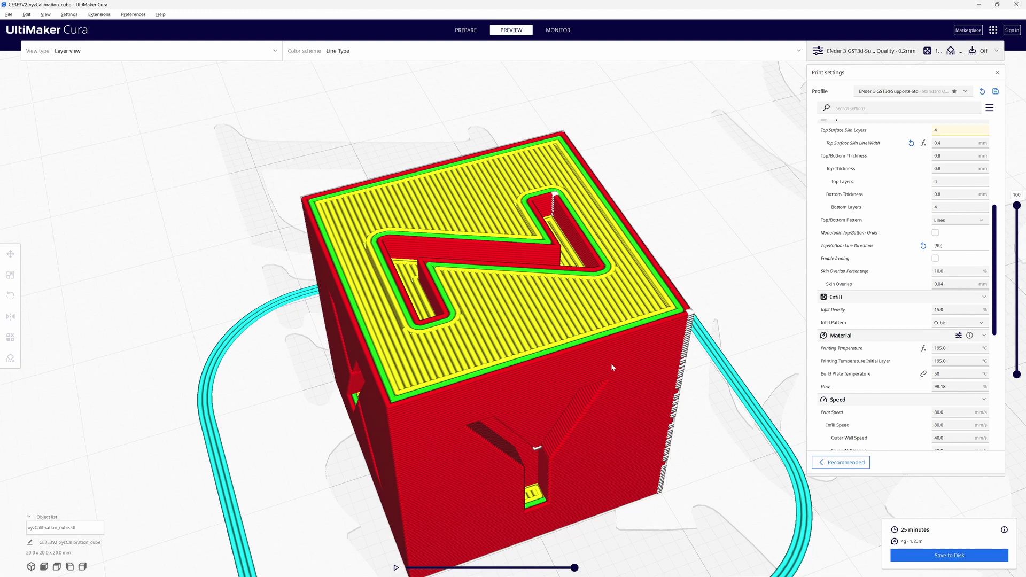
{"action": "right_click_drag", "start_coordinate": [611, 364], "coordinate": [637, 396]}
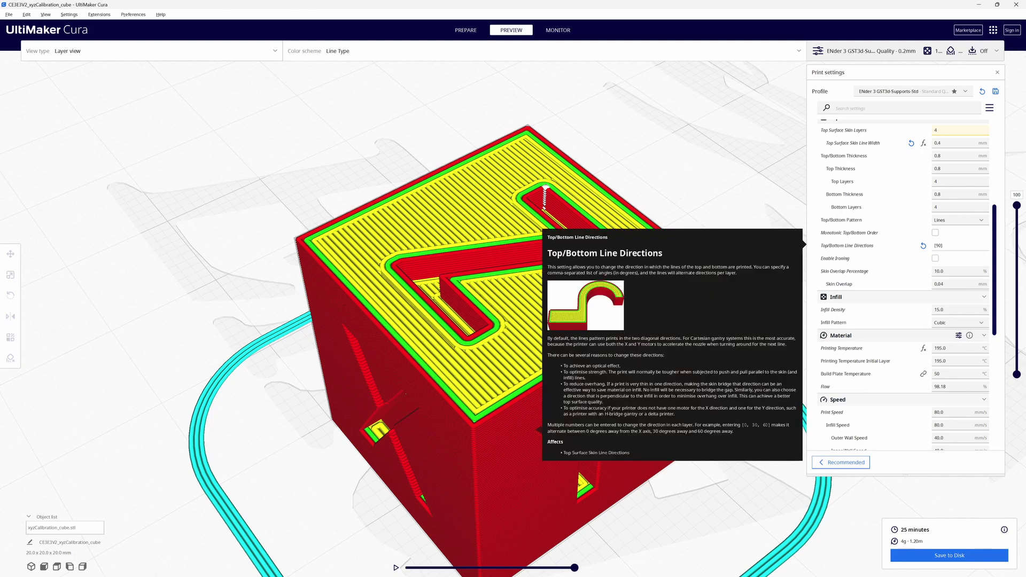
Change Top/Bottom Line Directions to [0,90] and re-slice the cube
{"action": "left_click", "coordinate": [945, 250]}
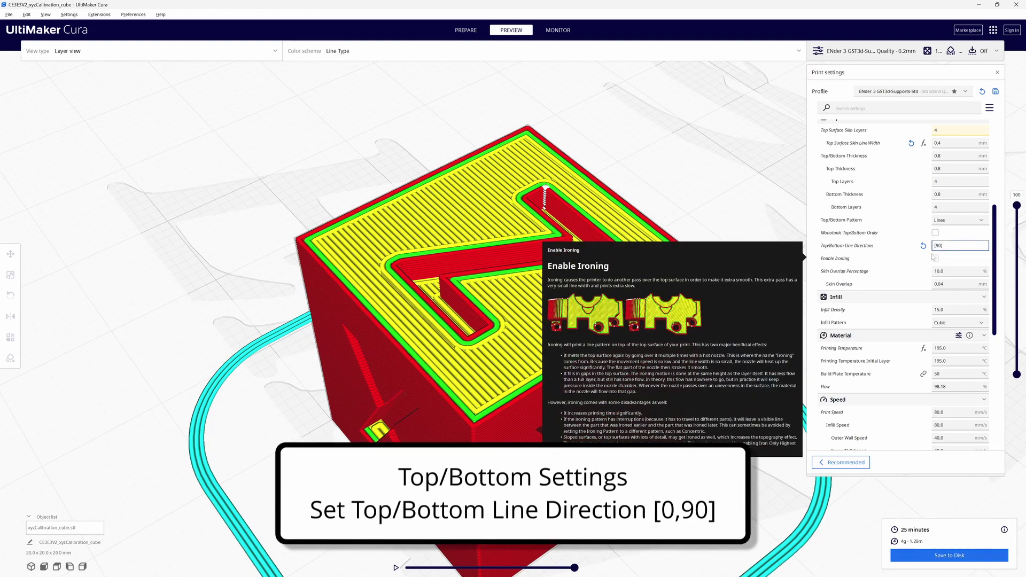
{"action": "type", "text": "0,"}
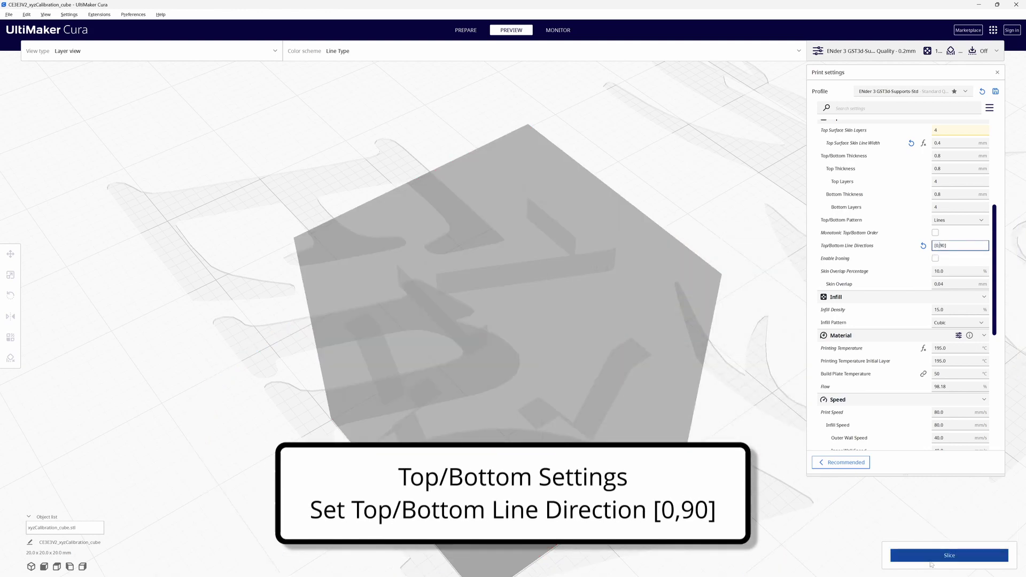
{"action": "left_click", "coordinate": [931, 564]}
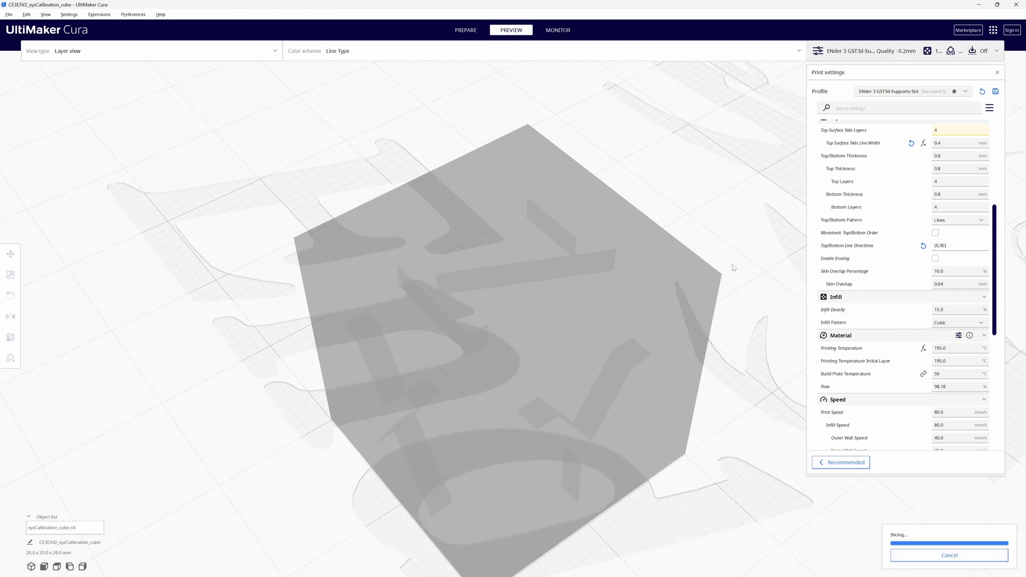
{"action": "right_click_drag", "start_coordinate": [734, 268], "coordinate": [706, 281]}
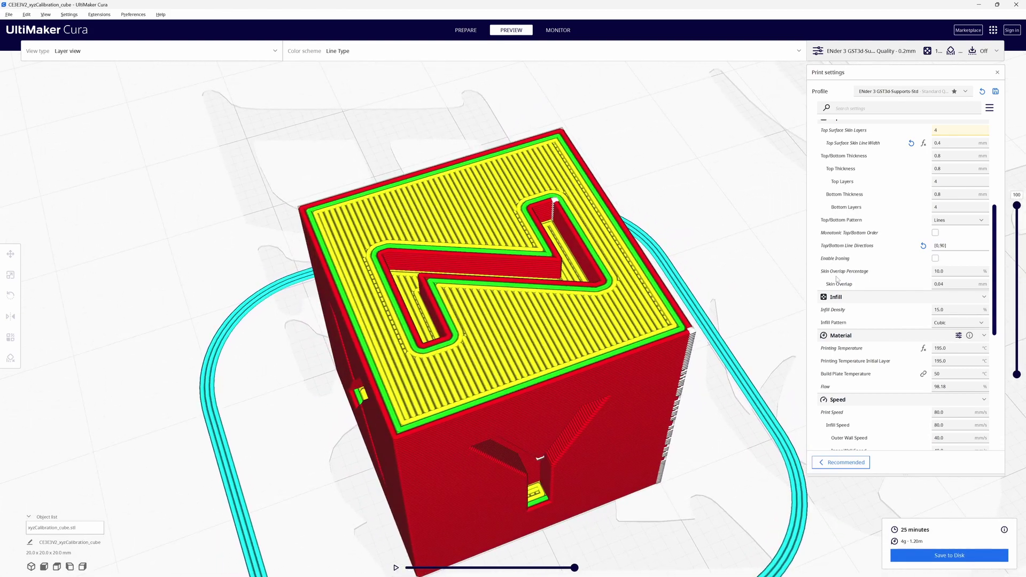
Step the layer preview down to layer 99 and inspect it from several angles
{"action": "left_click", "coordinate": [1017, 206]}
{"action": "left_click_drag", "start_coordinate": [1019, 210], "coordinate": [1018, 206]}
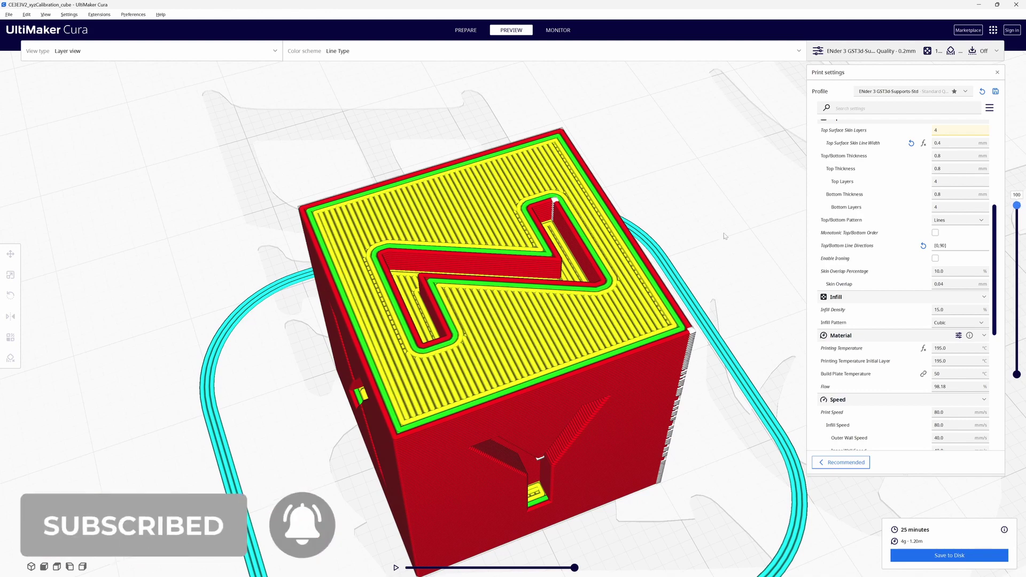
{"action": "right_click_drag", "start_coordinate": [721, 241], "coordinate": [661, 241]}
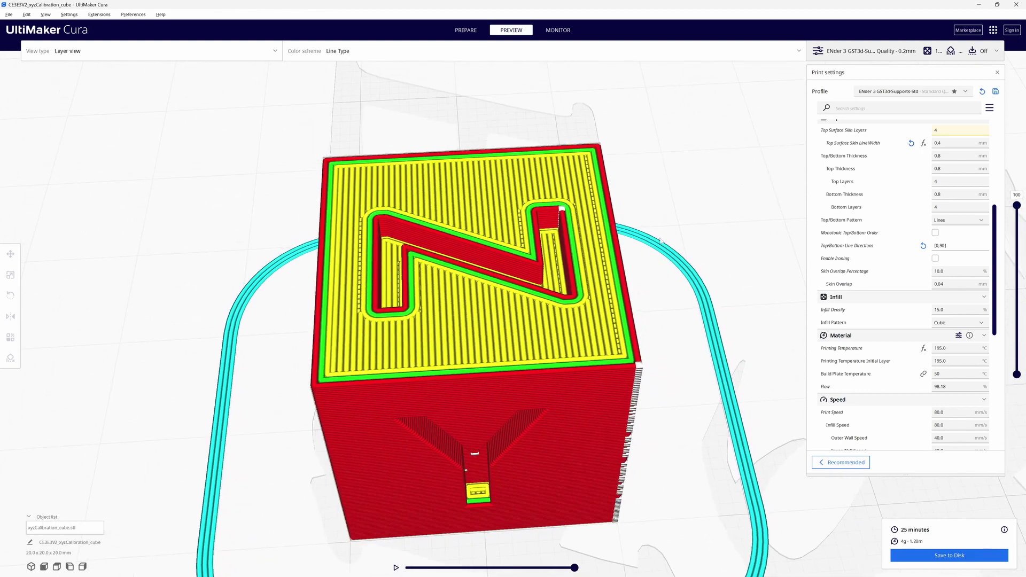
{"action": "scroll", "coordinate": [604, 217], "scroll_direction": "down", "scroll_amount": 2}
{"action": "scroll", "coordinate": [604, 217], "scroll_direction": "up", "scroll_amount": 8}
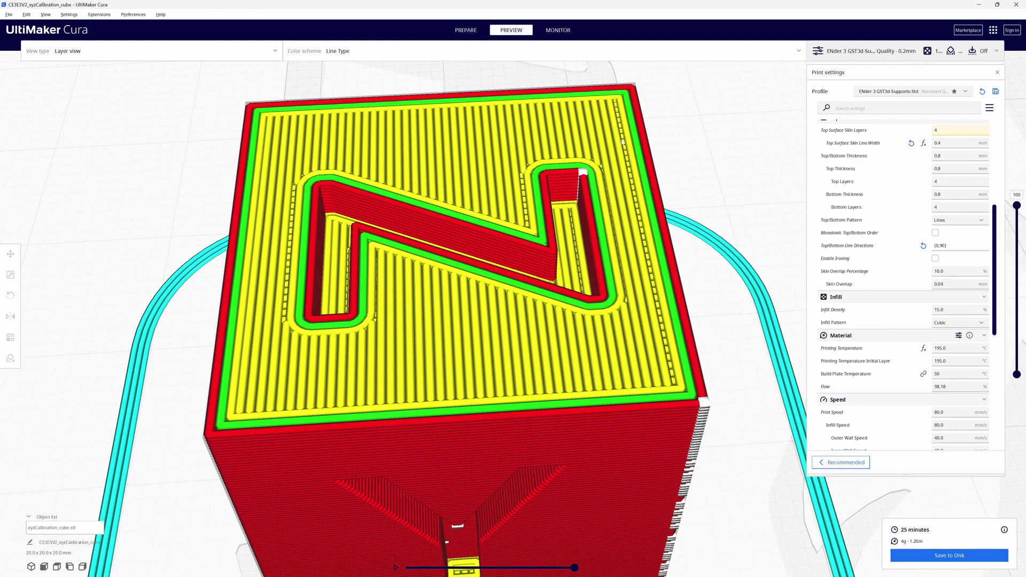
{"action": "right_click_drag", "start_coordinate": [687, 198], "coordinate": [733, 165]}
{"action": "scroll", "coordinate": [733, 164], "scroll_direction": "down", "scroll_amount": 2}
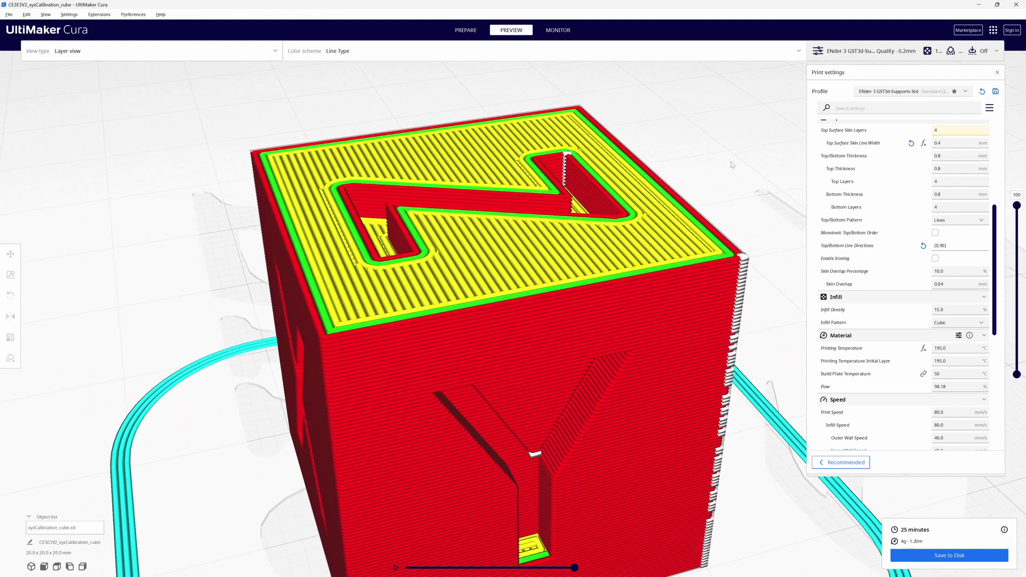
{"action": "scroll", "coordinate": [733, 165], "scroll_direction": "down", "scroll_amount": 1}
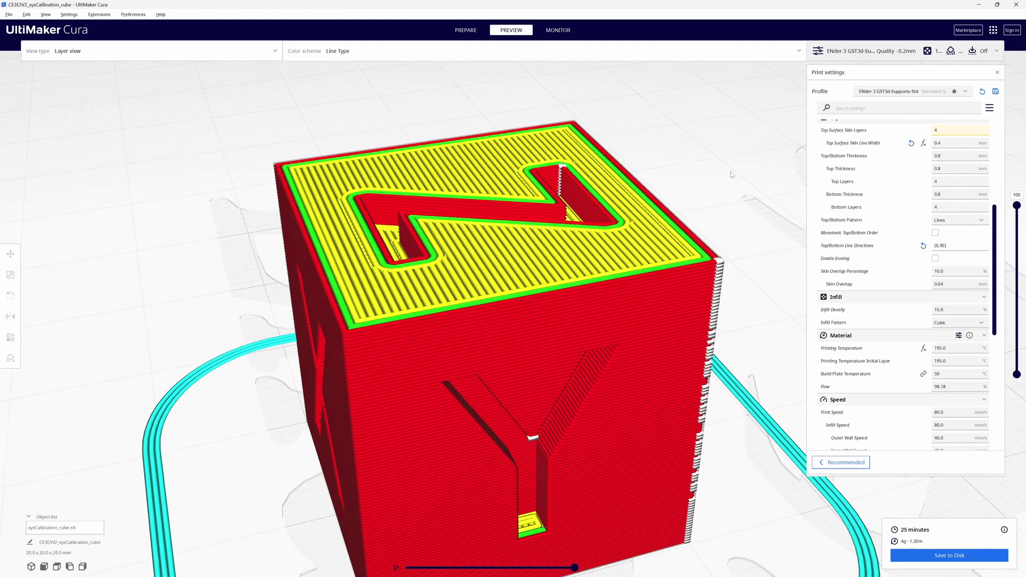
{"action": "right_click_drag", "start_coordinate": [732, 175], "coordinate": [755, 195]}
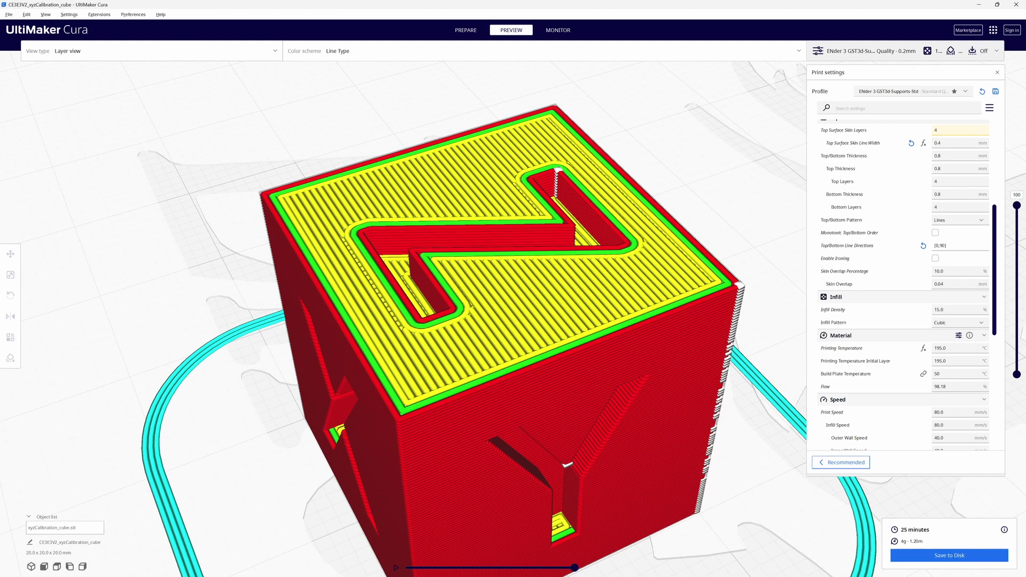
Set Inner Wall(s) Line Width to 0.32 mm, re-slice, and view the top from above
{"action": "scroll", "coordinate": [972, 184], "scroll_direction": "up", "scroll_amount": 5}
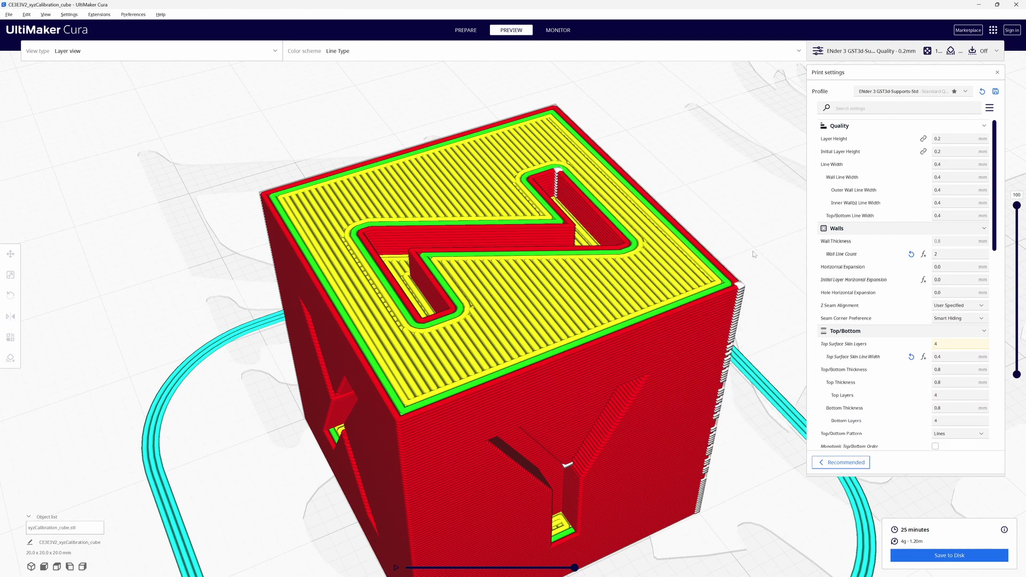
{"action": "left_click", "coordinate": [939, 203]}
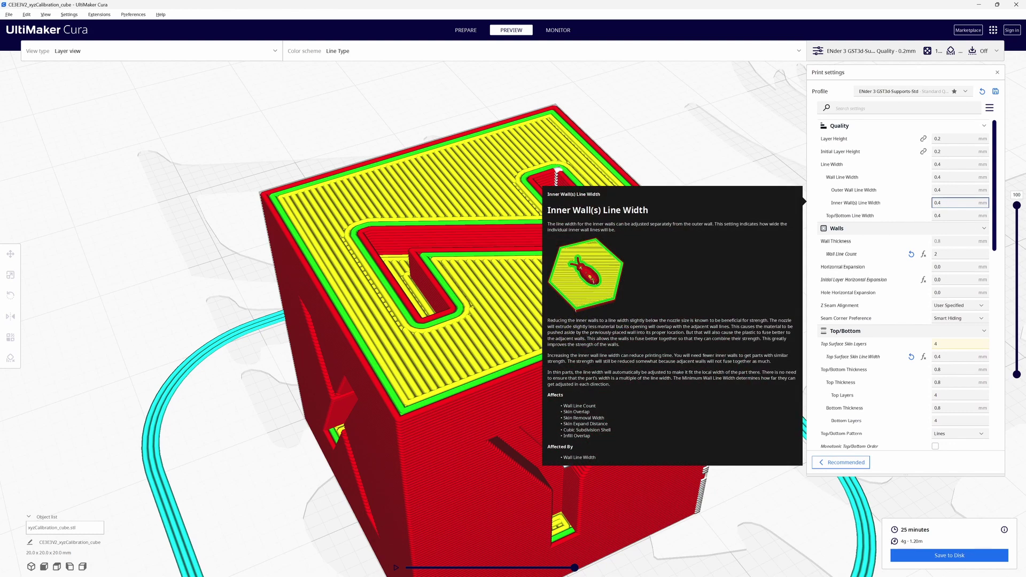
{"action": "type", "text": "32"}
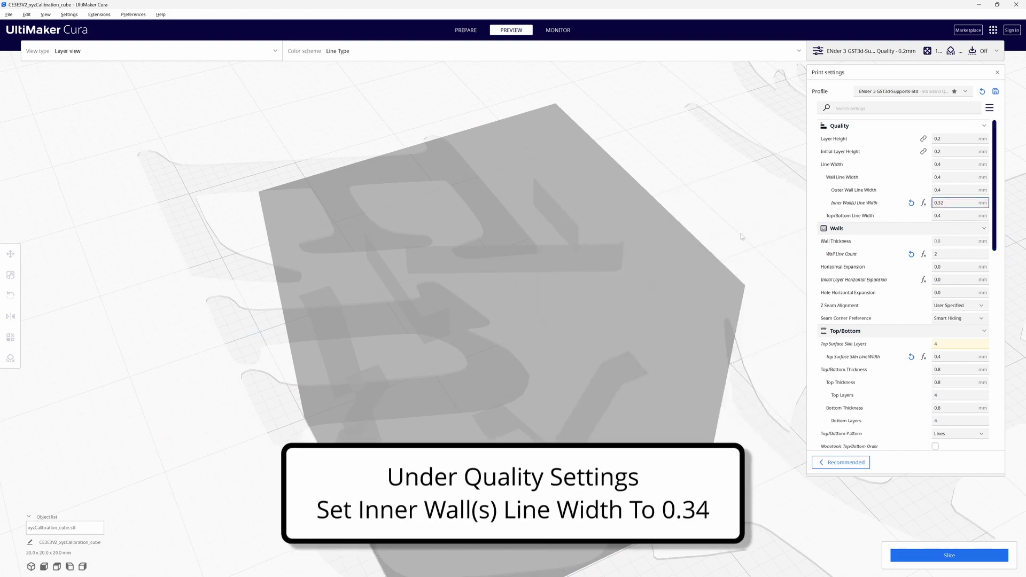
{"action": "left_click", "coordinate": [960, 560]}
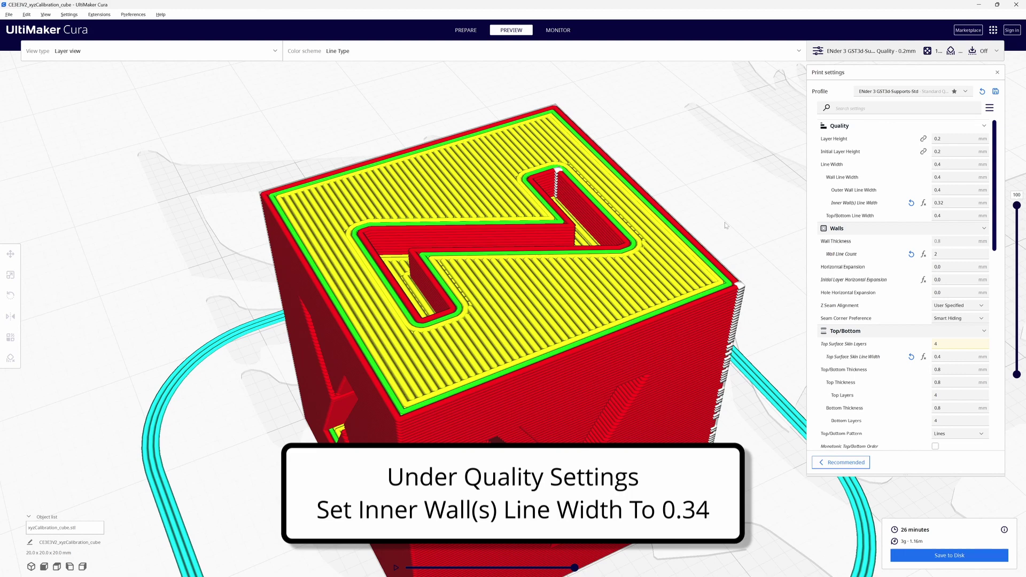
{"action": "right_click_drag", "start_coordinate": [726, 226], "coordinate": [623, 199]}
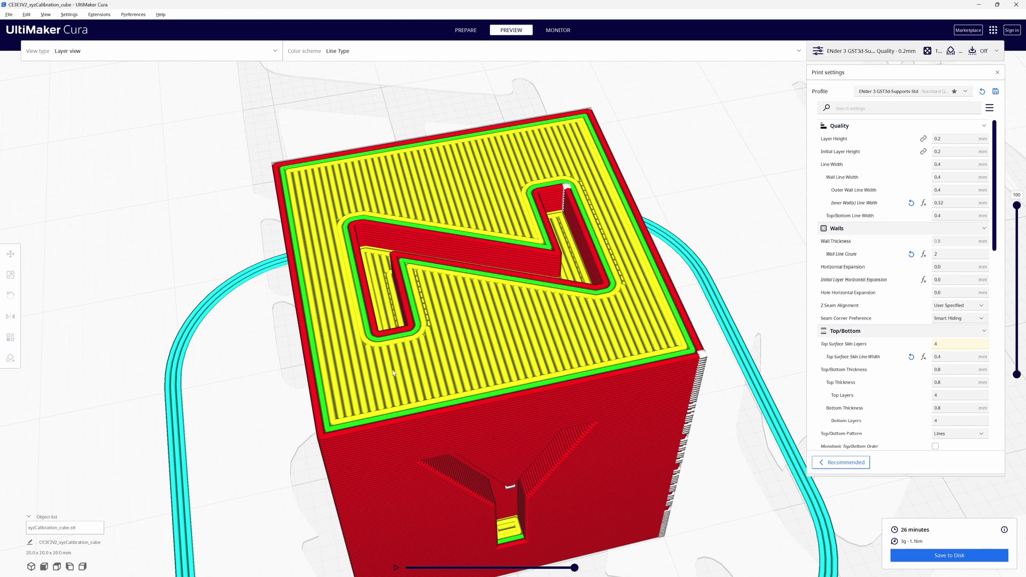
{"action": "right_click_drag", "start_coordinate": [682, 280], "coordinate": [736, 248]}
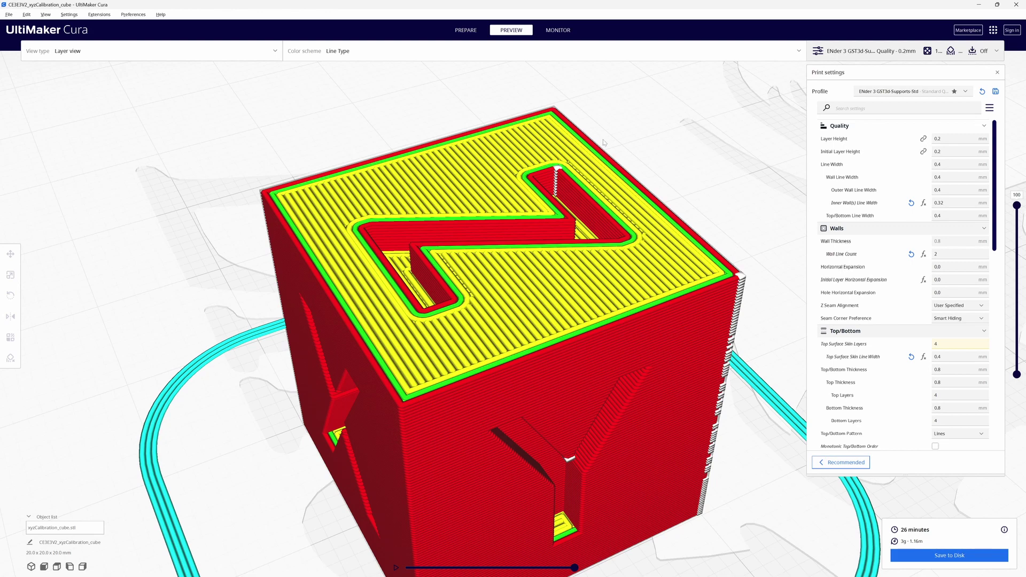
Dismiss the line-type colour legend from the colour scheme panel, then nudge the cube view
{"action": "left_click", "coordinate": [98, 14]}
{"action": "left_click", "coordinate": [638, 59]}
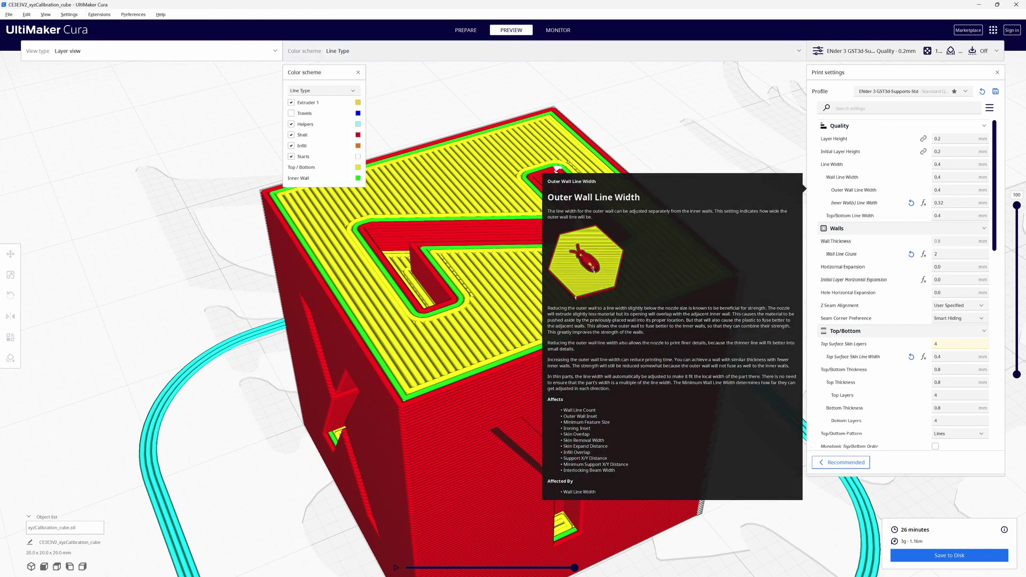
{"action": "left_click", "coordinate": [796, 169]}
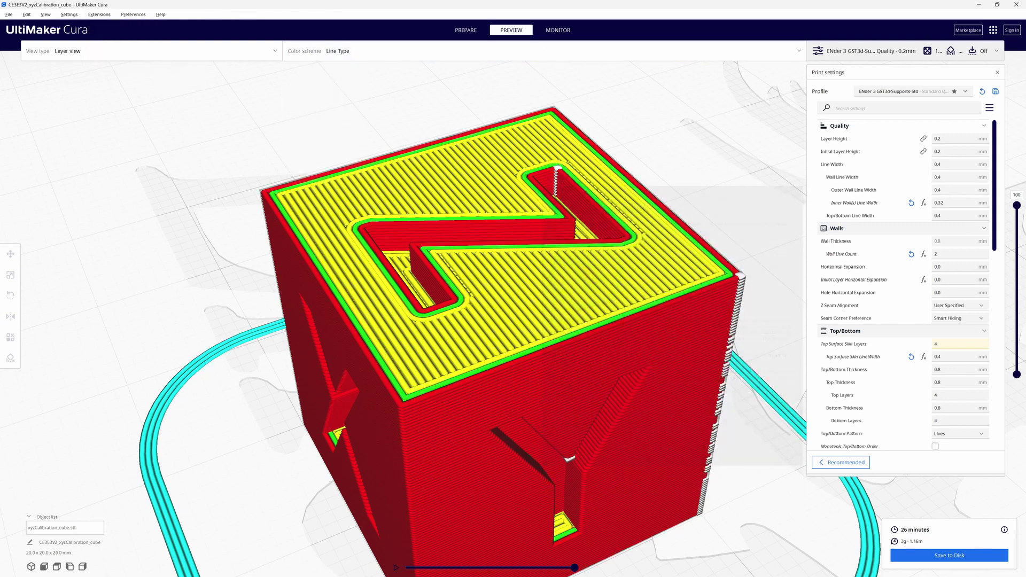
{"action": "mouse_move", "coordinate": [903, 204]}
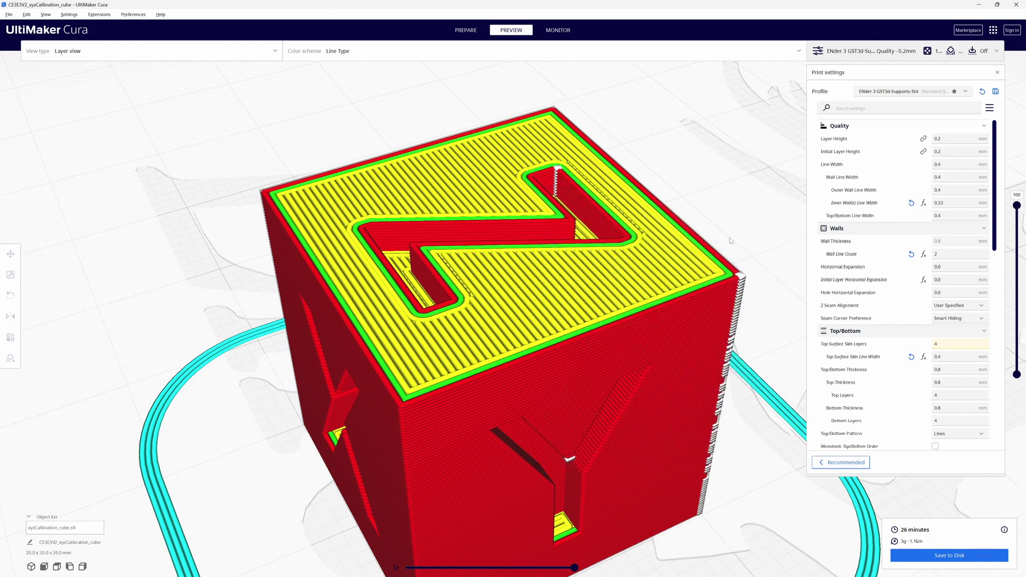
{"action": "right_click_drag", "start_coordinate": [731, 240], "coordinate": [724, 250]}
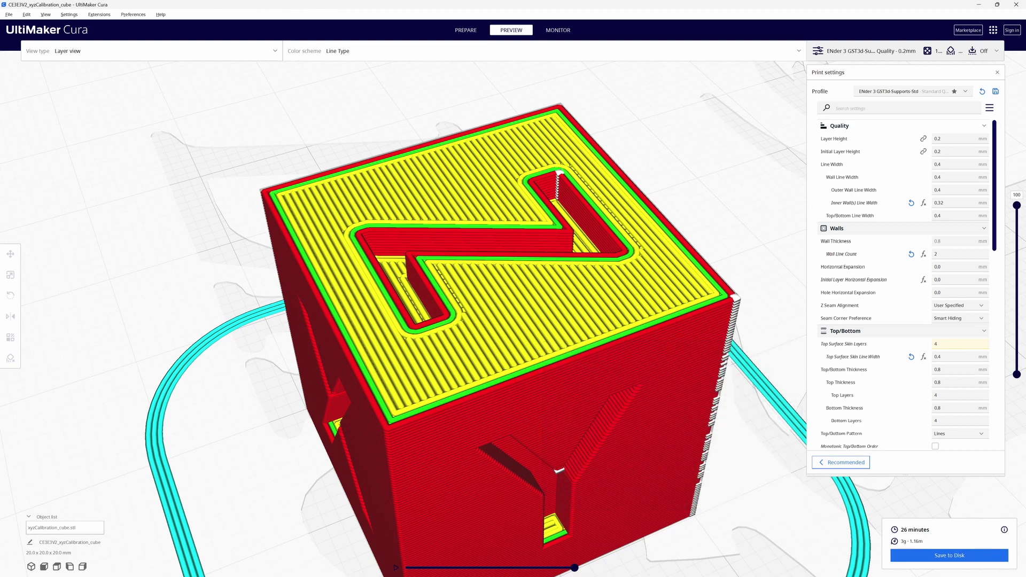
Change Top Surface Skin Line Width to 0.16 mm, re-slice, and inspect the top face
{"action": "mouse_move", "coordinate": [962, 344]}
{"action": "left_click", "coordinate": [960, 358]}
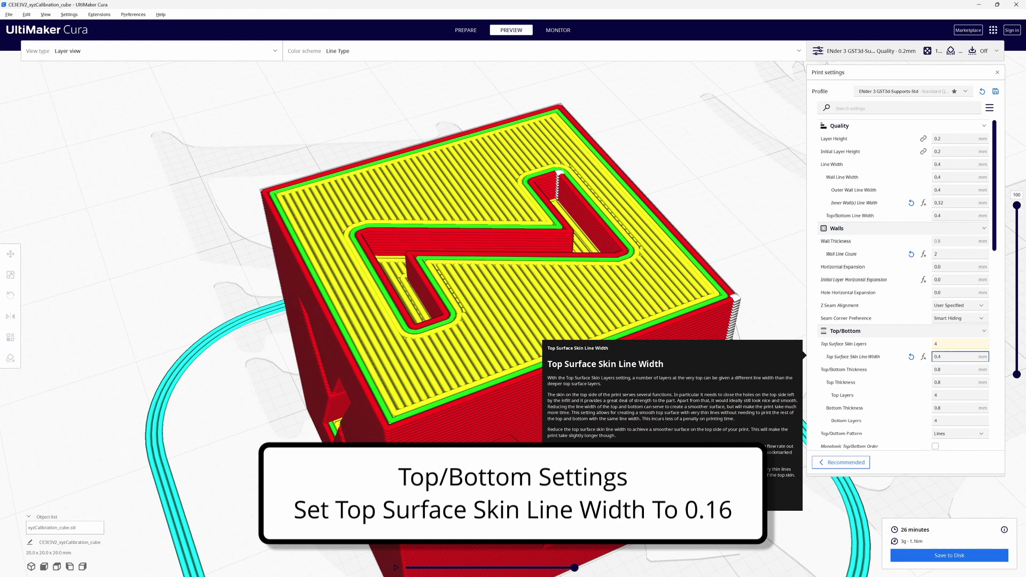
{"action": "key", "text": "BackSpace"}
{"action": "type", "text": "16"}
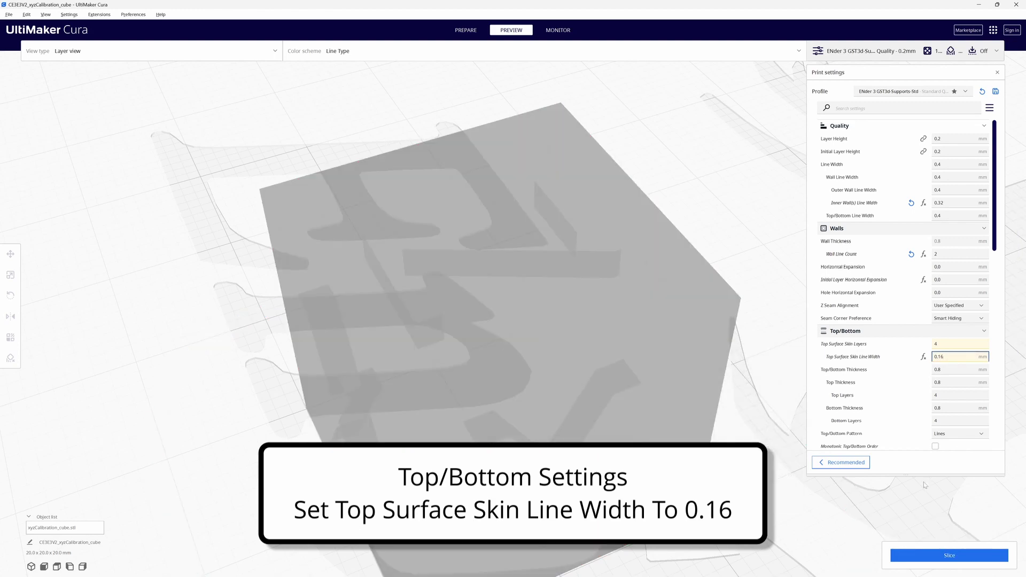
{"action": "left_click", "coordinate": [950, 556]}
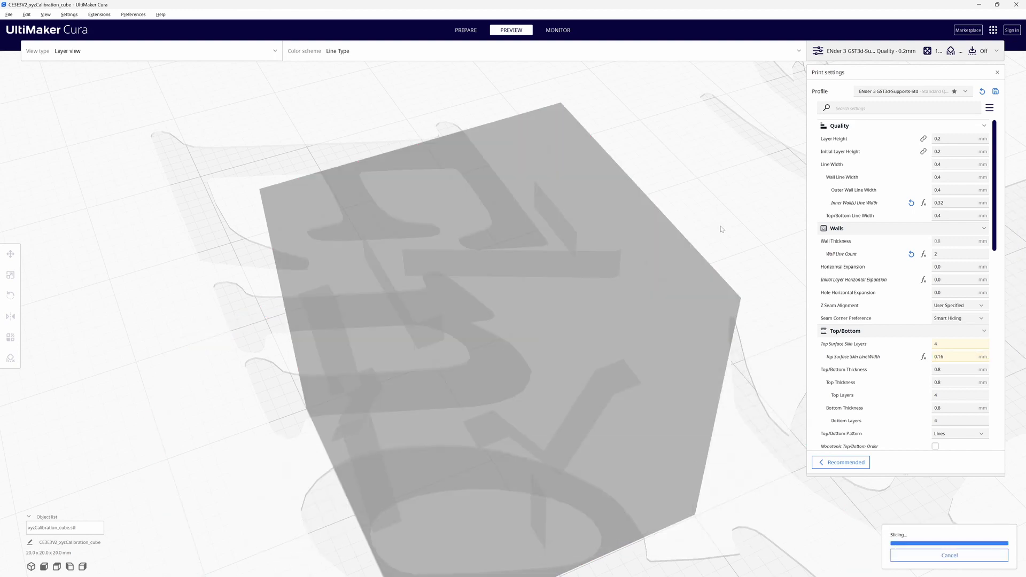
{"action": "right_click_drag", "start_coordinate": [721, 229], "coordinate": [678, 244]}
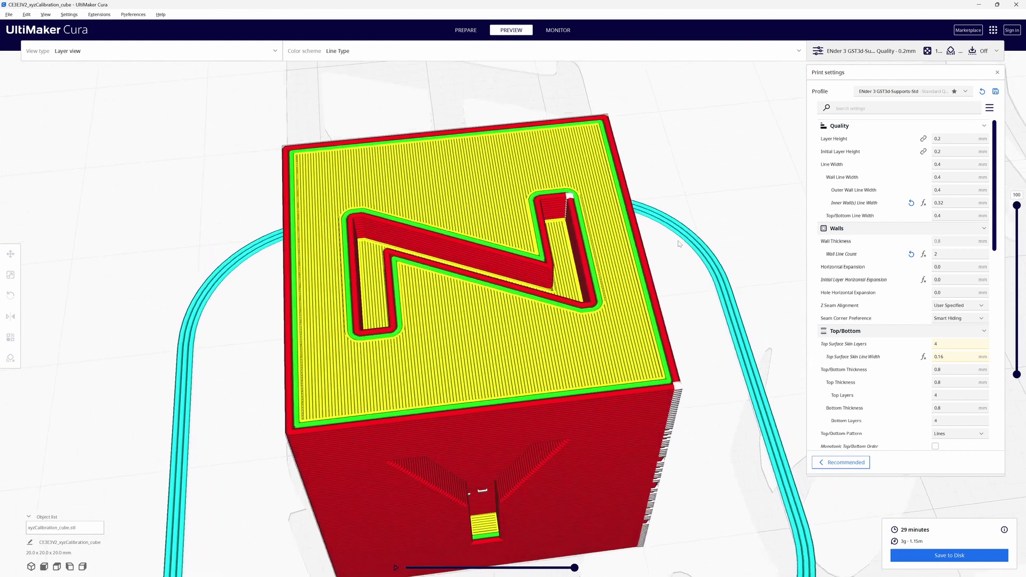
{"action": "scroll", "coordinate": [633, 286], "scroll_direction": "up", "scroll_amount": 3}
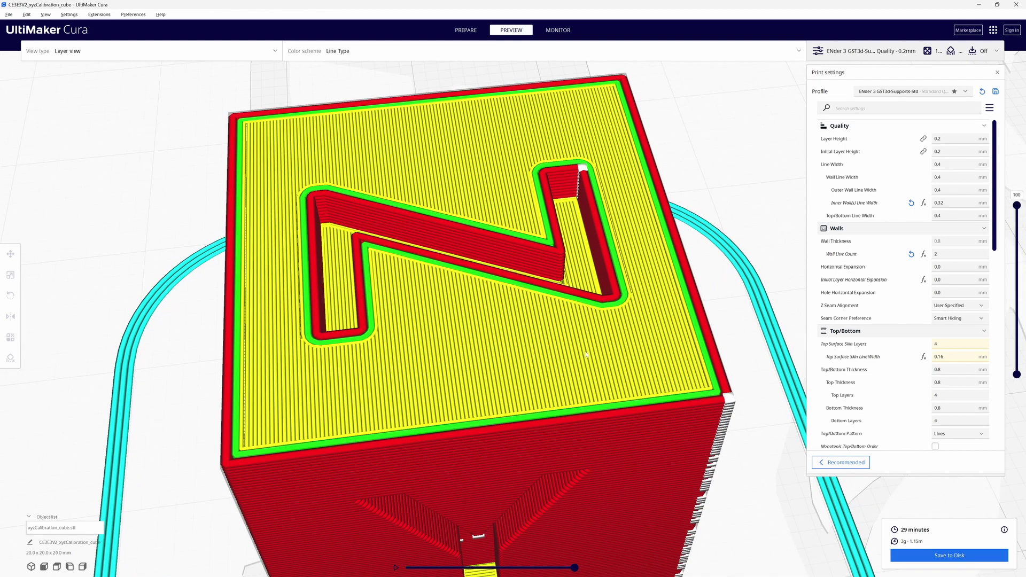
{"action": "right_click_drag", "start_coordinate": [717, 285], "coordinate": [626, 264]}
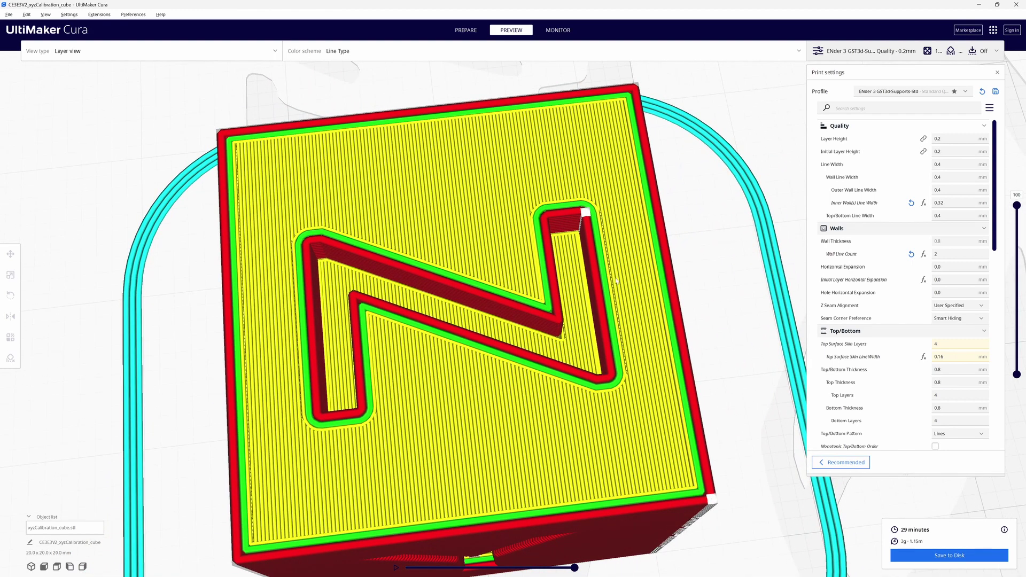
{"action": "scroll", "coordinate": [465, 227], "scroll_direction": "down", "scroll_amount": 10}
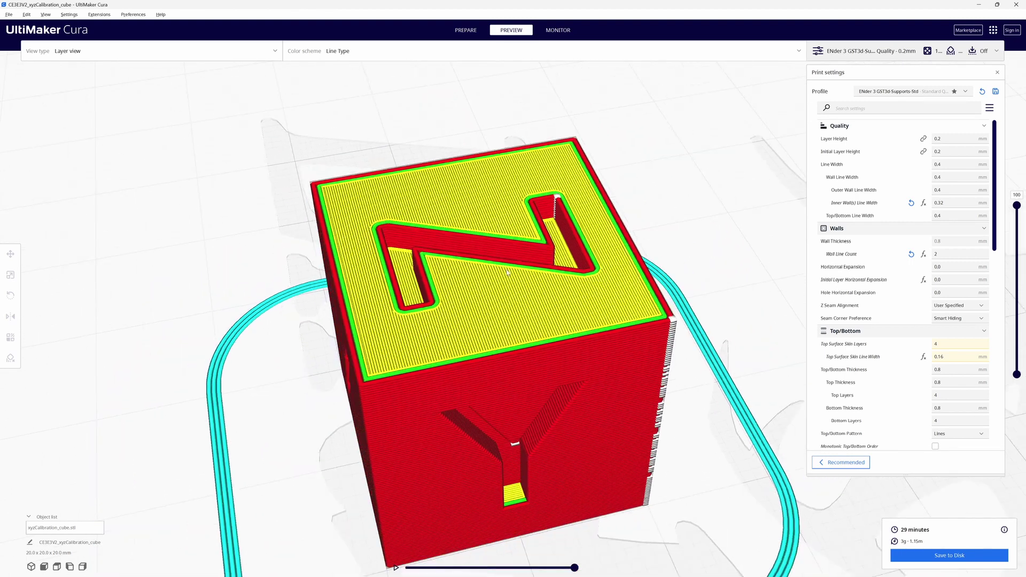
{"action": "scroll", "coordinate": [508, 273], "scroll_direction": "up", "scroll_amount": 5}
{"action": "scroll", "coordinate": [508, 273], "scroll_direction": "up", "scroll_amount": 2}
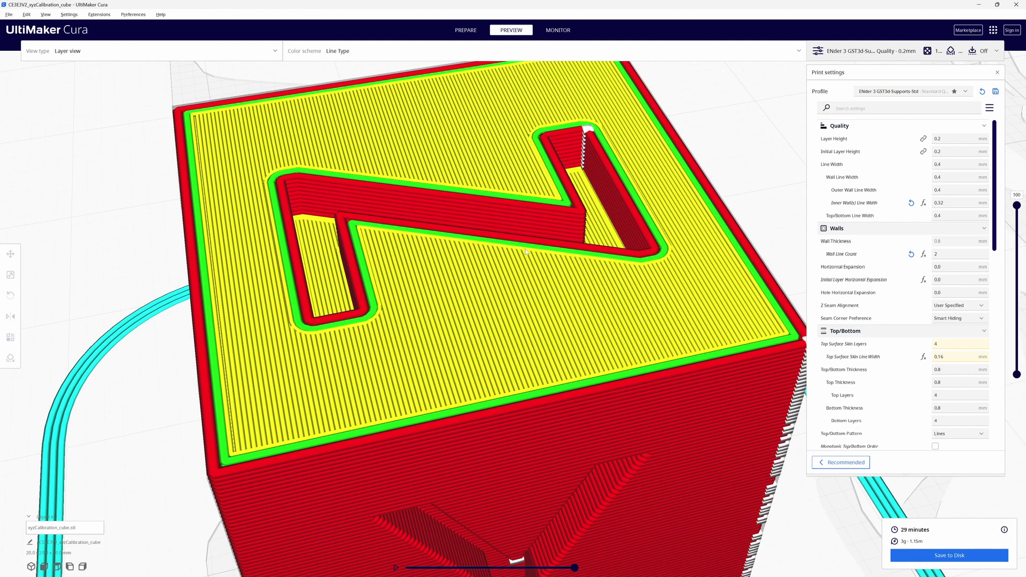
{"action": "right_click_drag", "start_coordinate": [598, 290], "coordinate": [621, 301]}
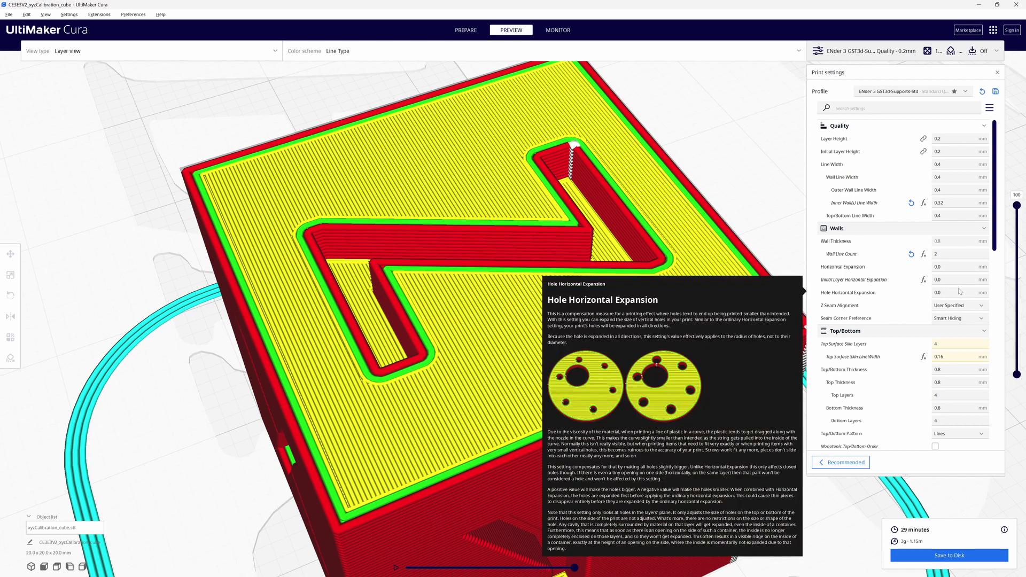
Change Top Surface Skin Line Width from 0.16 to 0.12 mm, re-slice, and check the preview
{"action": "left_click", "coordinate": [944, 357]}
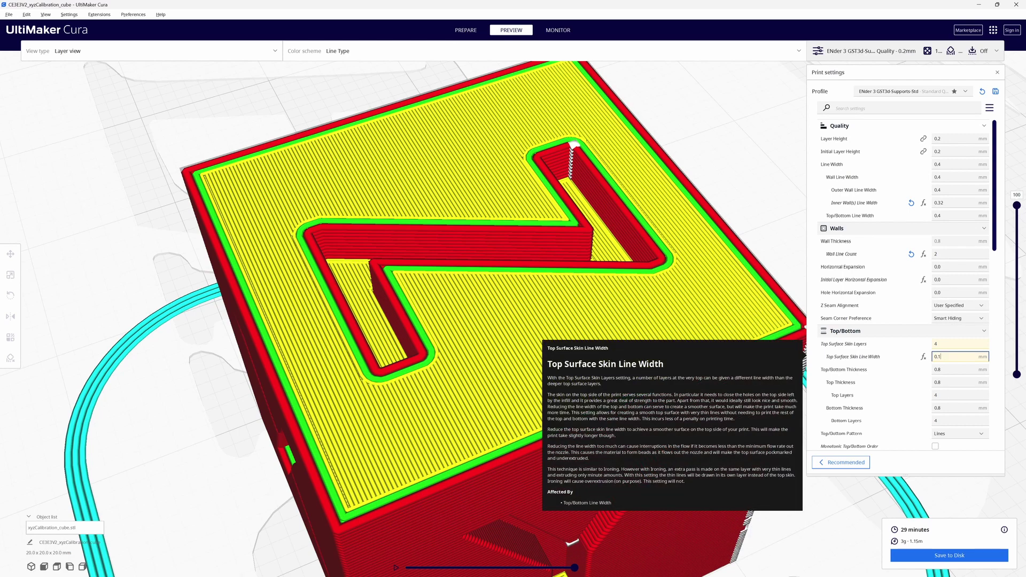
{"action": "type", "text": "2"}
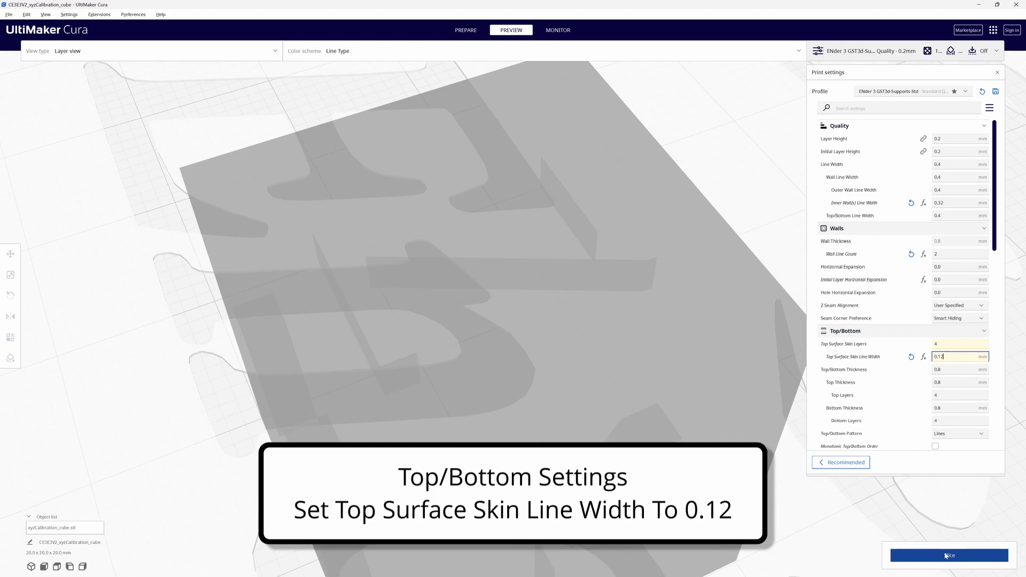
{"action": "left_click", "coordinate": [949, 554]}
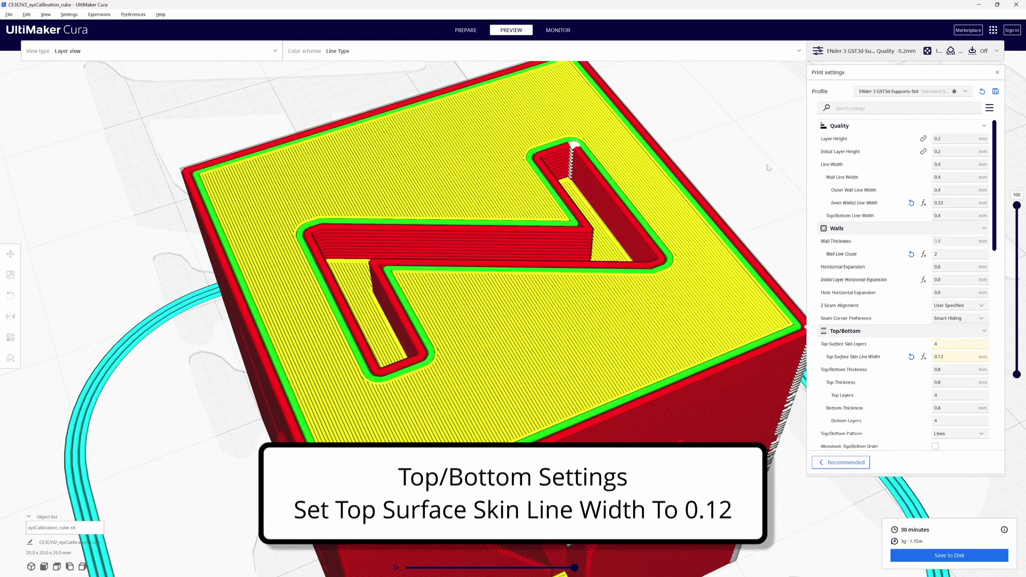
{"action": "scroll", "coordinate": [748, 188], "scroll_direction": "up", "scroll_amount": 4}
{"action": "right_click_drag", "start_coordinate": [748, 189], "coordinate": [761, 154]}
{"action": "scroll", "coordinate": [741, 197], "scroll_direction": "down", "scroll_amount": 5}
{"action": "scroll", "coordinate": [741, 186], "scroll_direction": "up", "scroll_amount": 5}
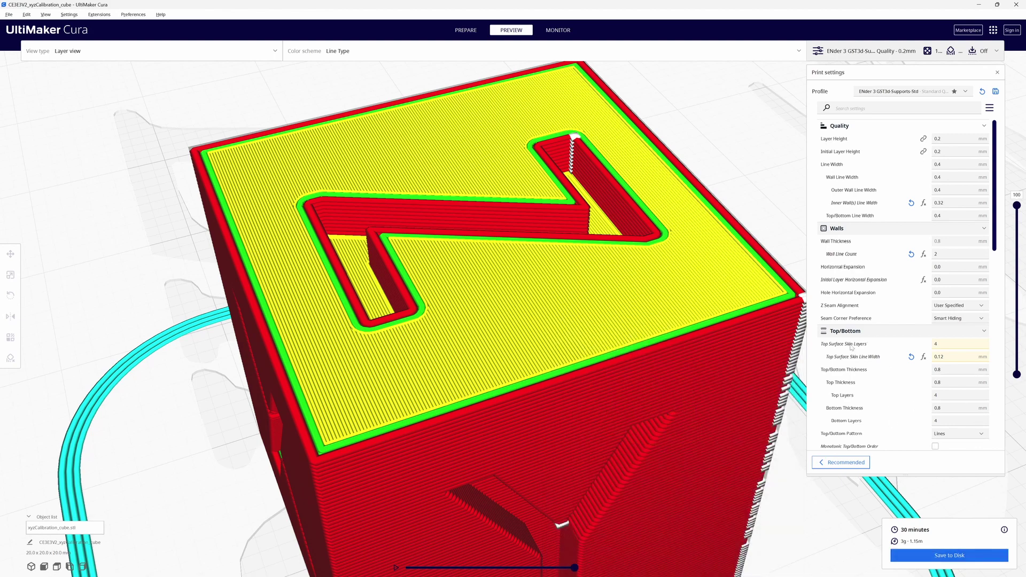
Enter 2 in Top Surface Skin Layers and re-slice for a 28-minute estimate
{"action": "left_click", "coordinate": [987, 346]}
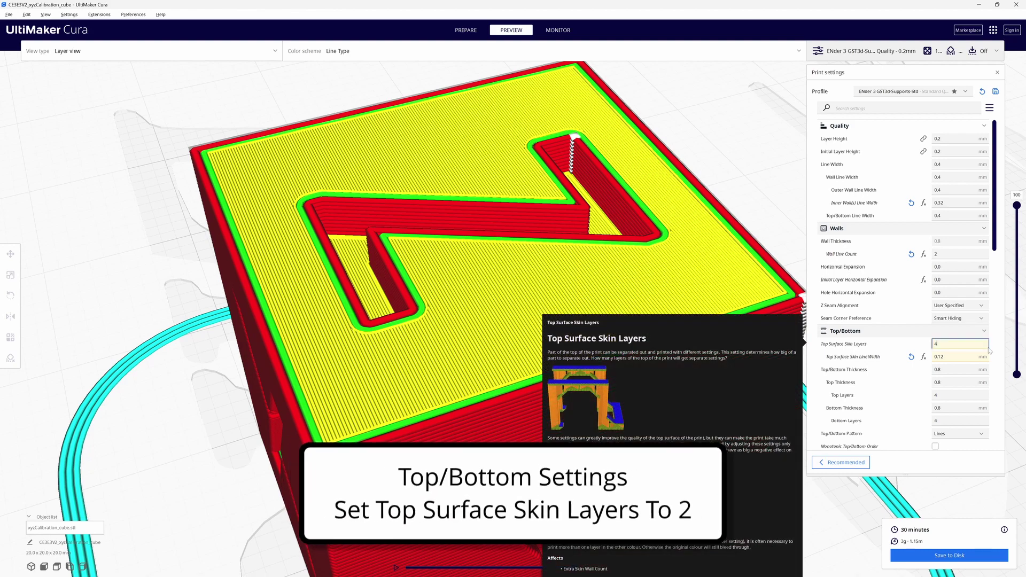
{"action": "type", "text": "2"}
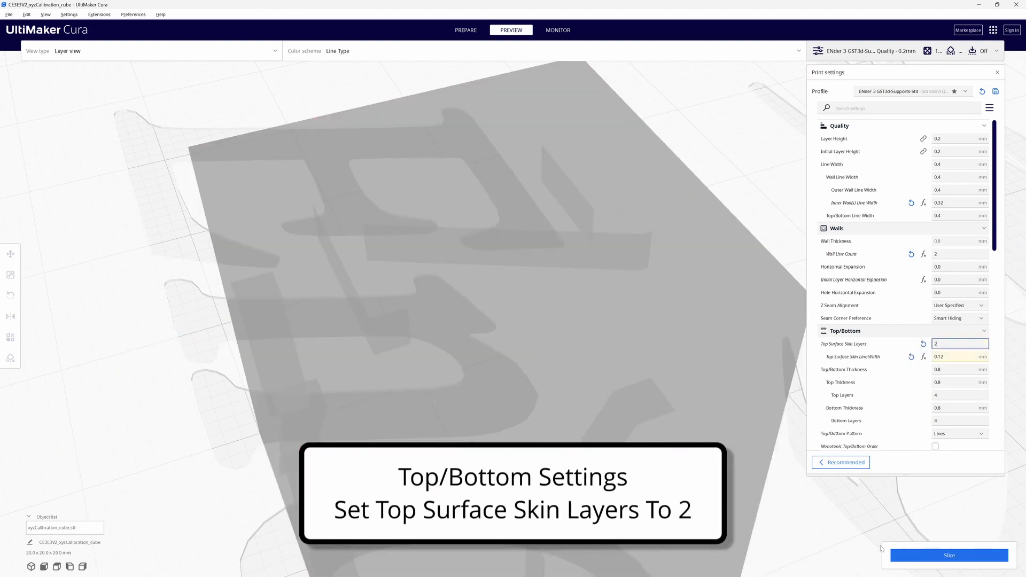
{"action": "left_click", "coordinate": [934, 556]}
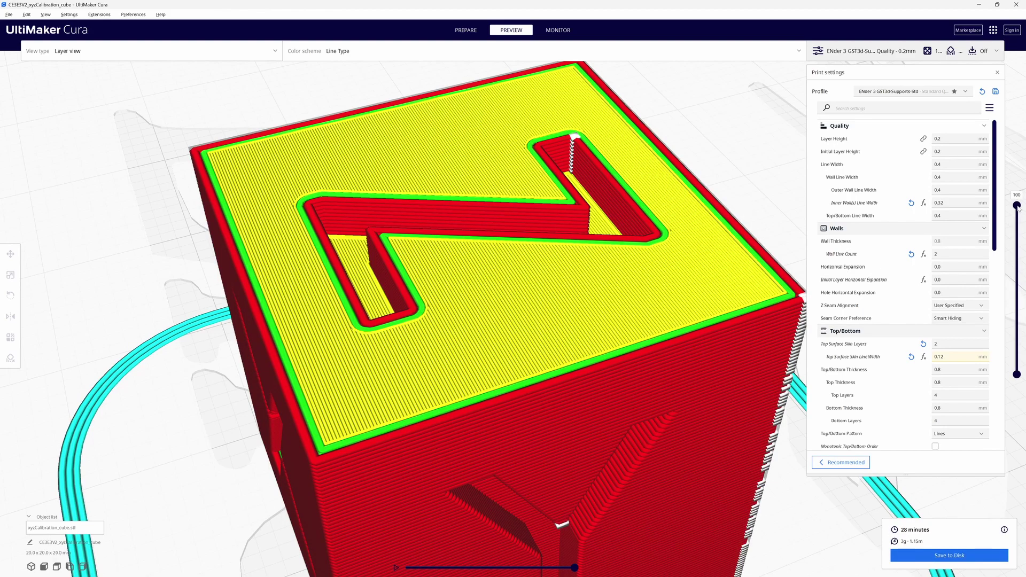
{"action": "left_click_drag", "start_coordinate": [1019, 212], "coordinate": [1021, 216]}
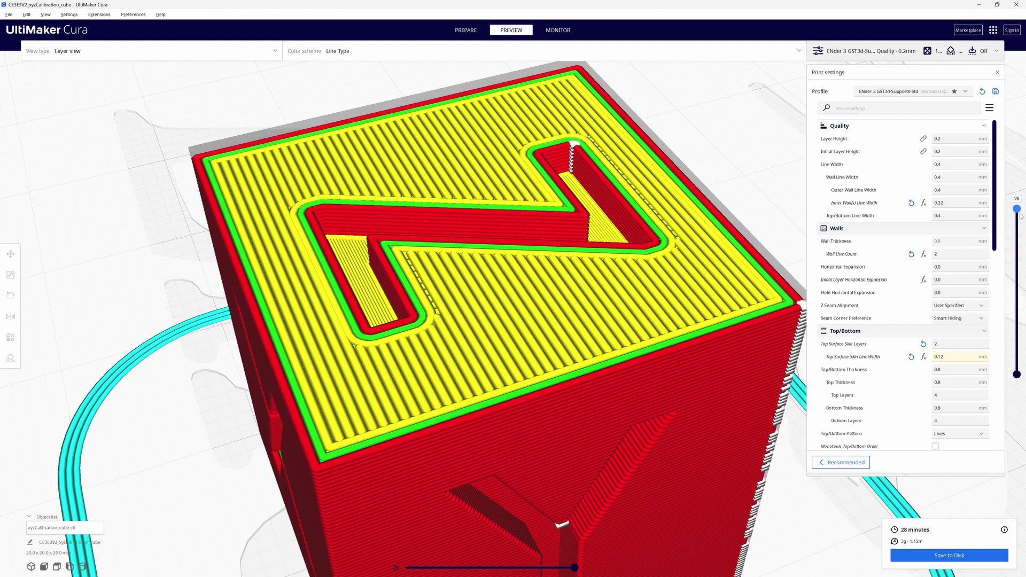
{"action": "mouse_move", "coordinate": [649, 467]}
{"action": "right_mouse_down"}
{"action": "mouse_move", "coordinate": [648, 443]}
{"action": "mouse_move", "coordinate": [651, 466]}
{"action": "right_mouse_up"}
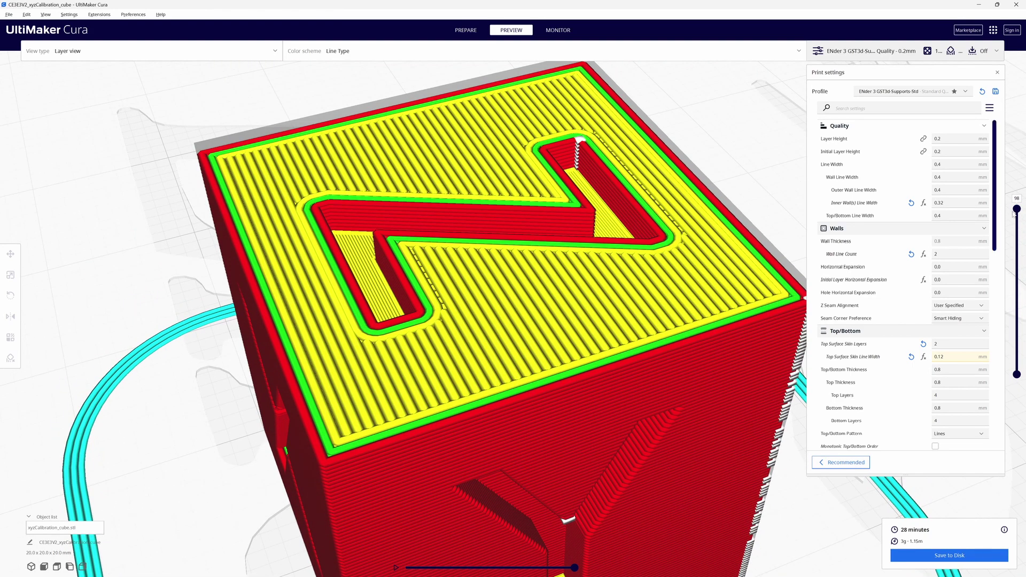
{"action": "left_click_drag", "start_coordinate": [1021, 212], "coordinate": [1020, 231]}
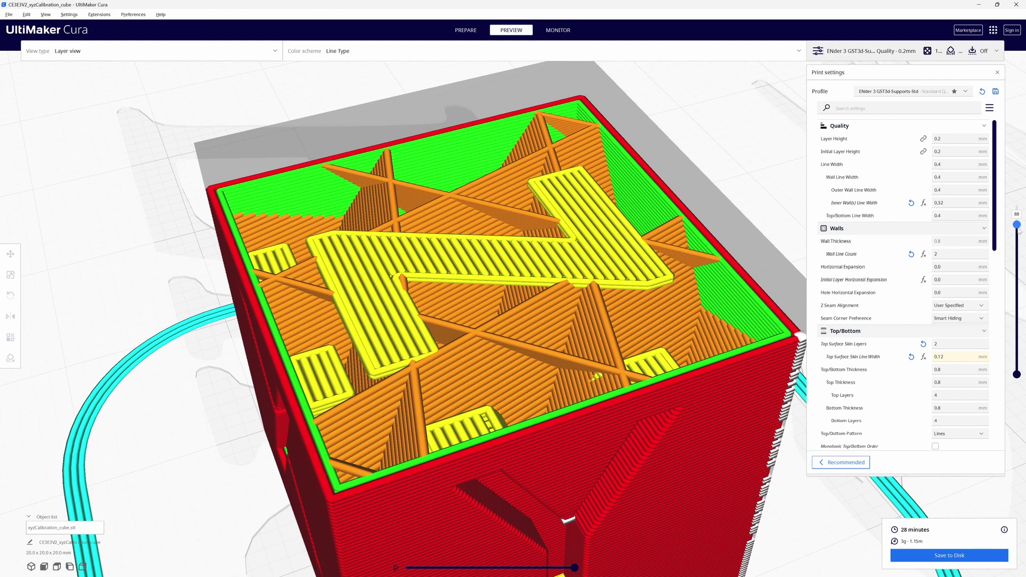
{"action": "right_click_drag", "start_coordinate": [712, 509], "coordinate": [704, 446]}
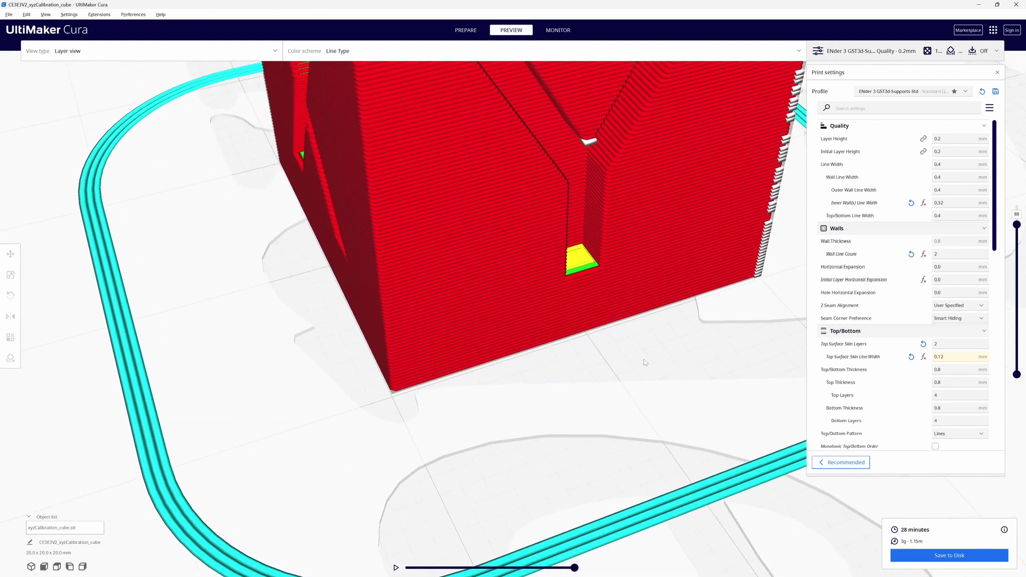
{"action": "mouse_move", "coordinate": [1017, 228]}
{"action": "left_mouse_down"}
{"action": "mouse_move", "coordinate": [1024, 342]}
{"action": "mouse_move", "coordinate": [1023, 213]}
{"action": "left_mouse_up"}
{"action": "scroll", "coordinate": [518, 455], "scroll_direction": "down", "scroll_amount": 5}
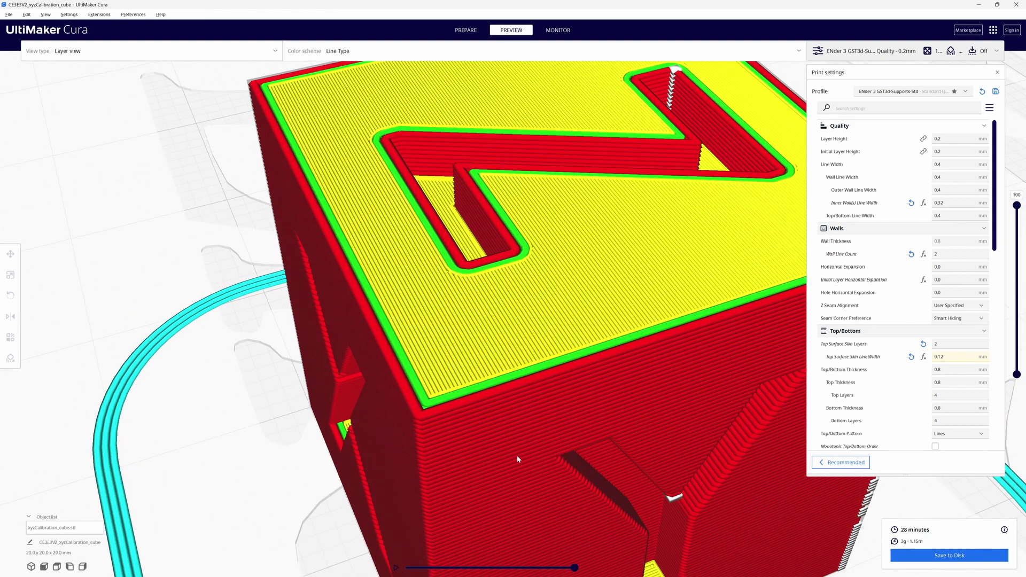
{"action": "scroll", "coordinate": [569, 364], "scroll_direction": "down", "scroll_amount": 3}
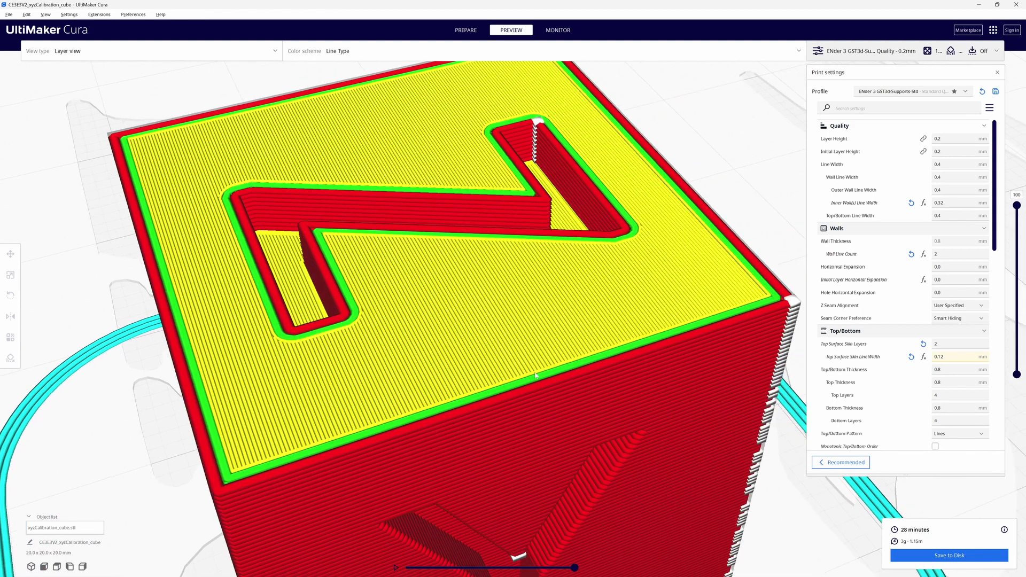
{"action": "scroll", "coordinate": [661, 284], "scroll_direction": "up", "scroll_amount": 2}
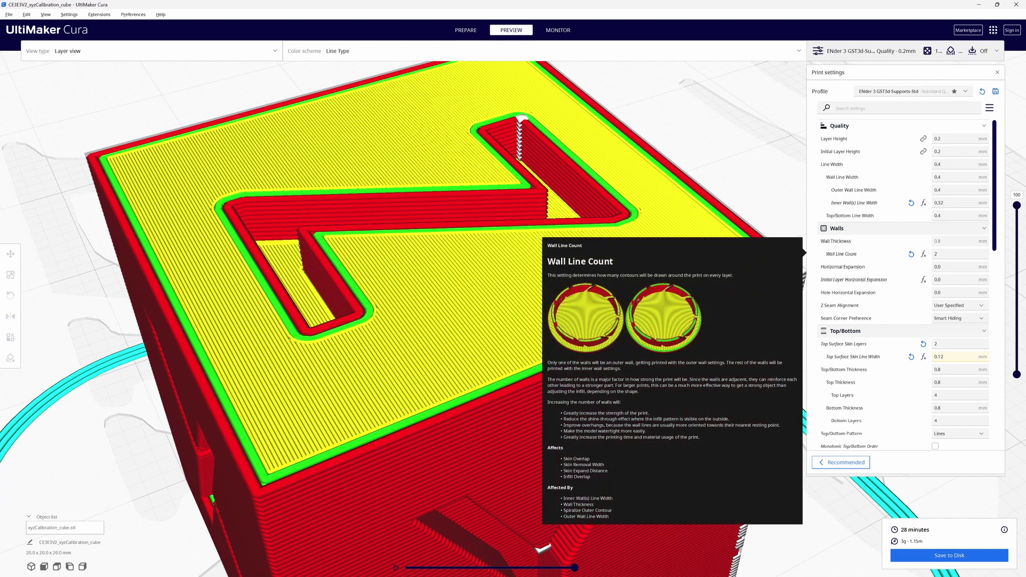
{"action": "double_click", "coordinate": [960, 344]}
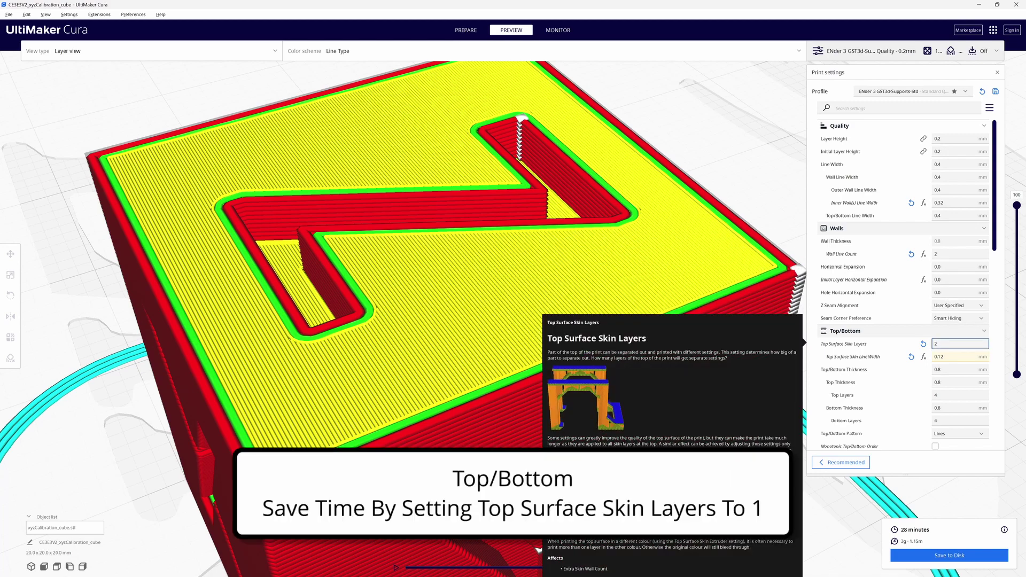
{"action": "type", "text": "1"}
{"action": "left_click", "coordinate": [993, 559]}
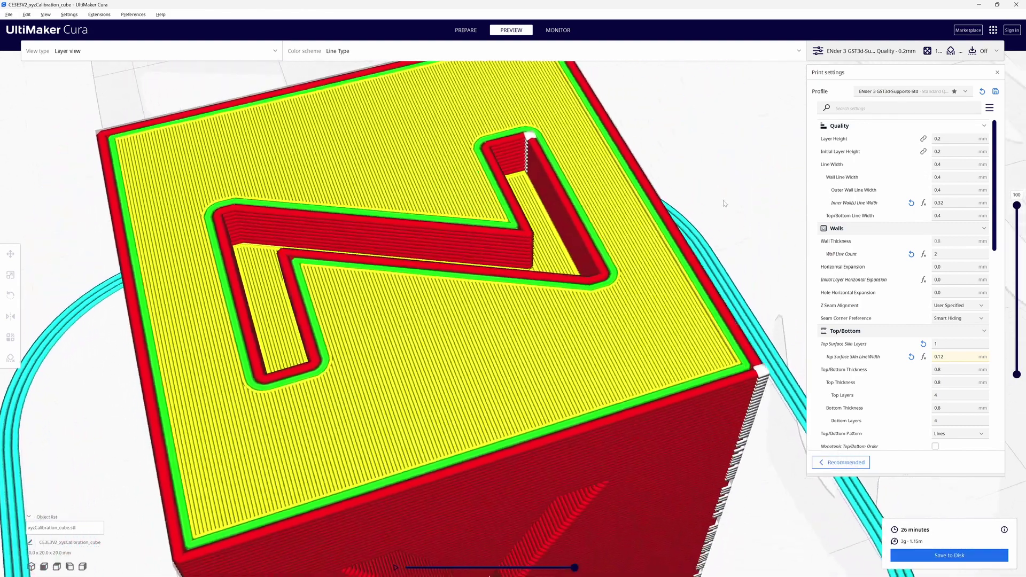
{"action": "right_click_drag", "start_coordinate": [725, 204], "coordinate": [759, 187]}
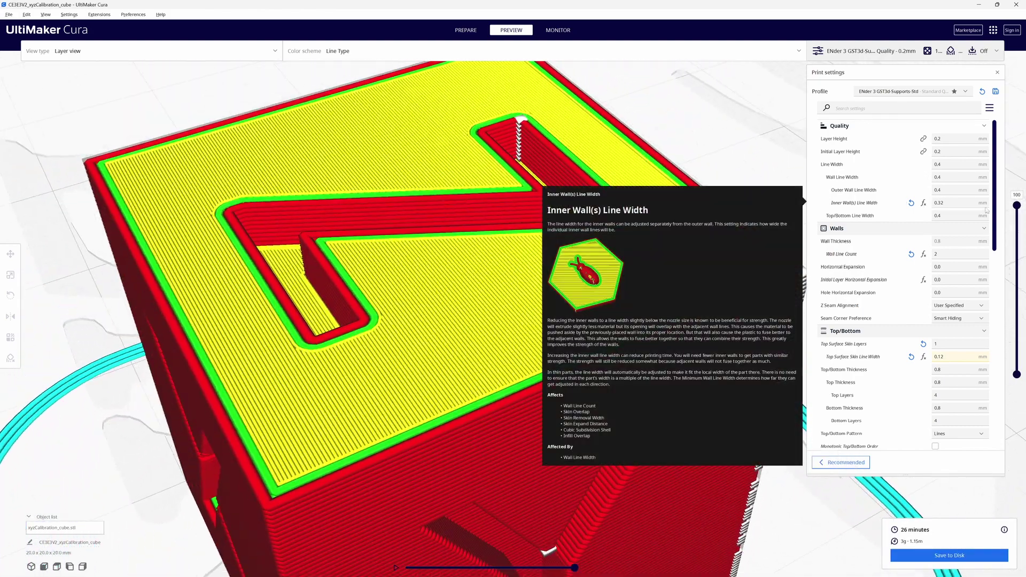
{"action": "left_click_drag", "start_coordinate": [1019, 211], "coordinate": [1019, 210]}
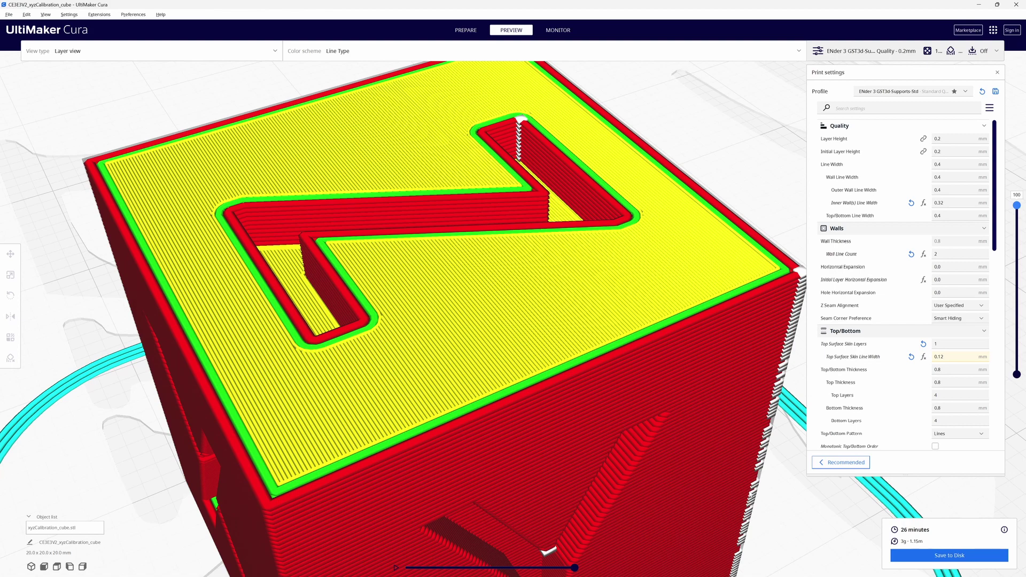
{"action": "double_click", "coordinate": [957, 344]}
{"action": "type", "text": "2"}
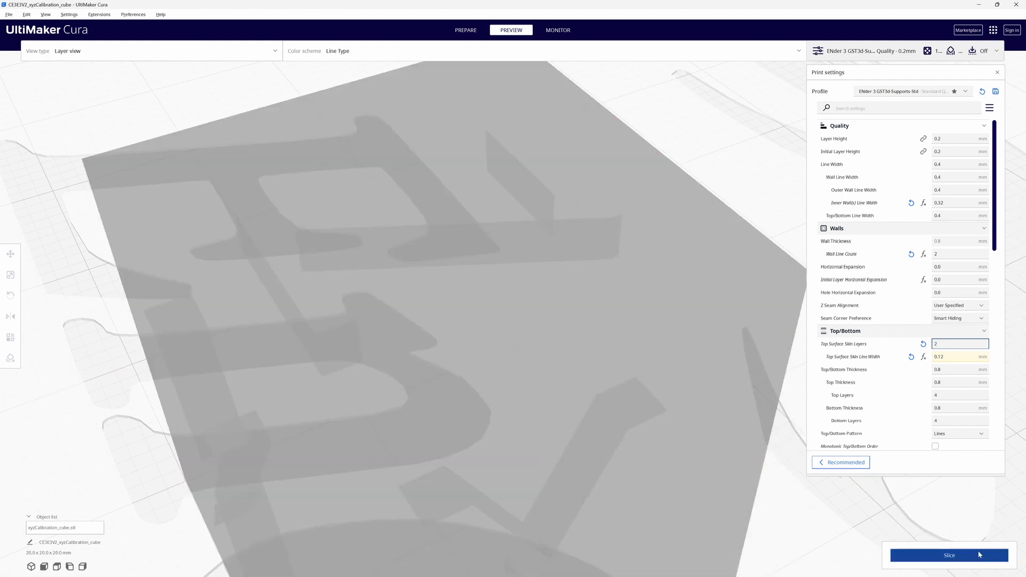
{"action": "left_click", "coordinate": [979, 555]}
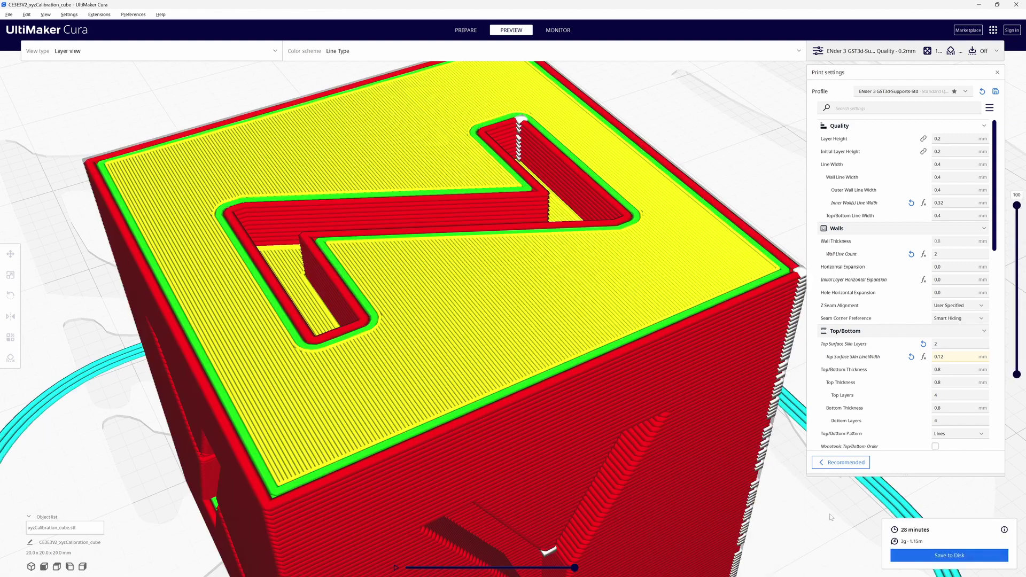
{"action": "scroll", "coordinate": [860, 377], "scroll_direction": "down", "scroll_amount": 8}
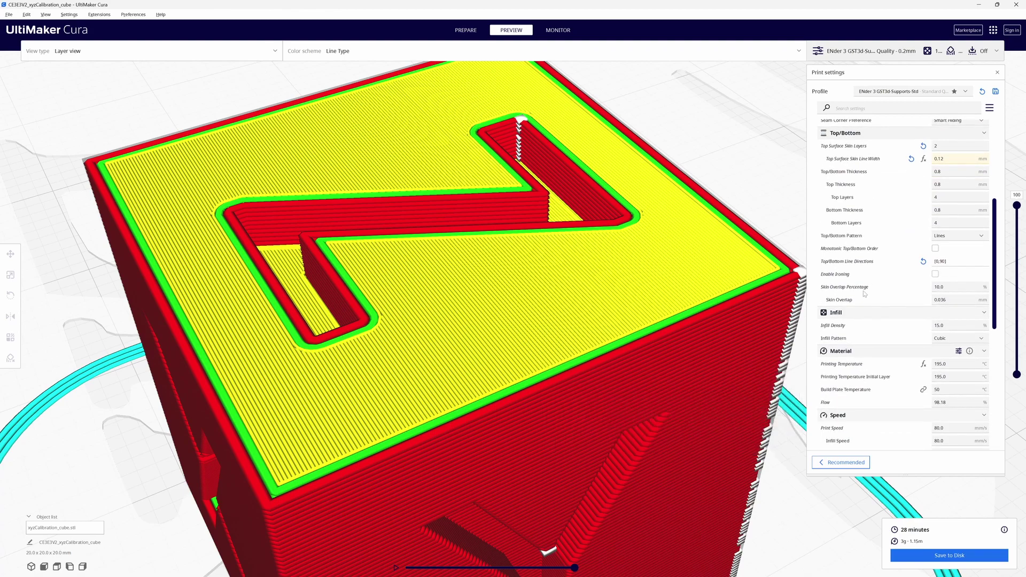
{"action": "mouse_move", "coordinate": [856, 293]}
{"action": "right_click_drag", "start_coordinate": [770, 193], "coordinate": [693, 465]}
{"action": "scroll", "coordinate": [685, 458], "scroll_direction": "up", "scroll_amount": 3}
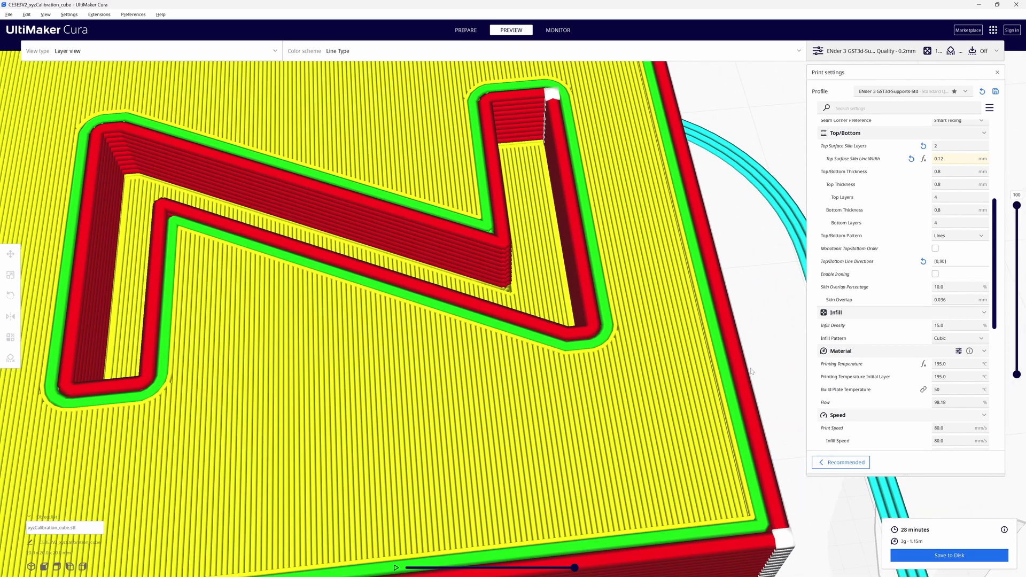
{"action": "scroll", "coordinate": [748, 364], "scroll_direction": "up", "scroll_amount": 5}
{"action": "scroll", "coordinate": [692, 343], "scroll_direction": "up", "scroll_amount": 3}
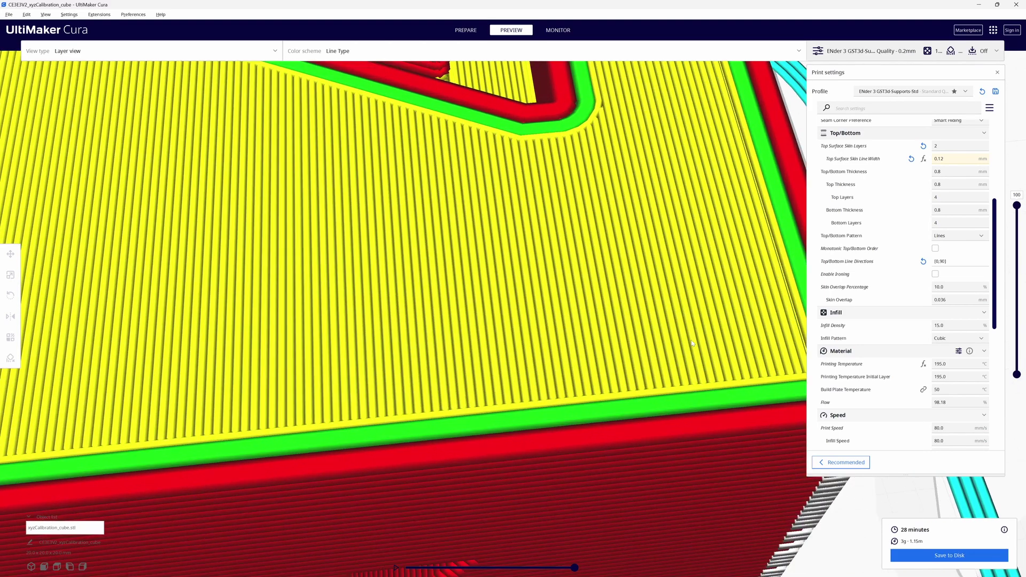
{"action": "scroll", "coordinate": [693, 344], "scroll_direction": "down", "scroll_amount": 4}
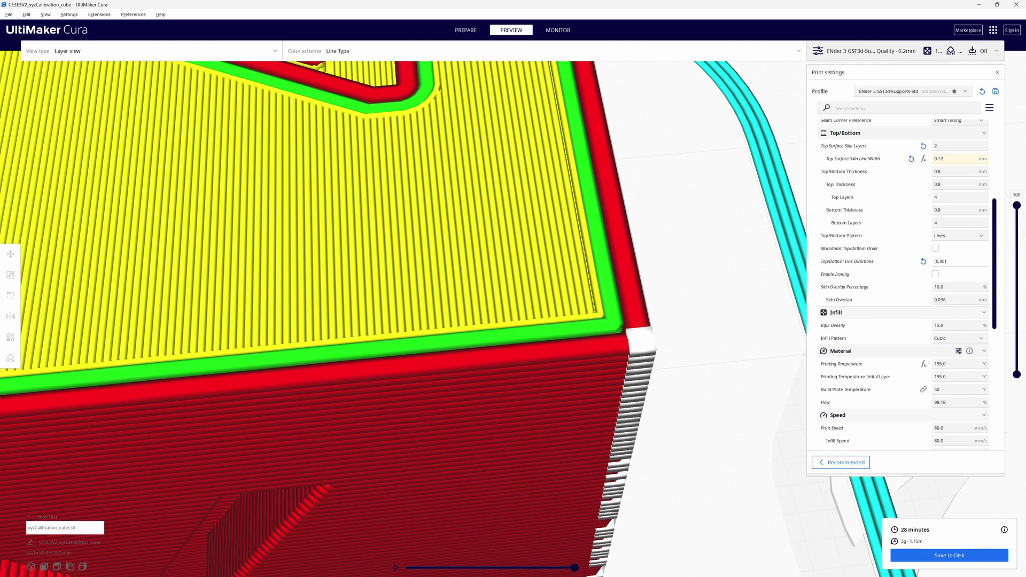
Enter 50 in Skin Overlap Percentage and inspect the resulting top skin from several angles
{"action": "triple_click", "coordinate": [957, 287]}
{"action": "type", "text": "50"}
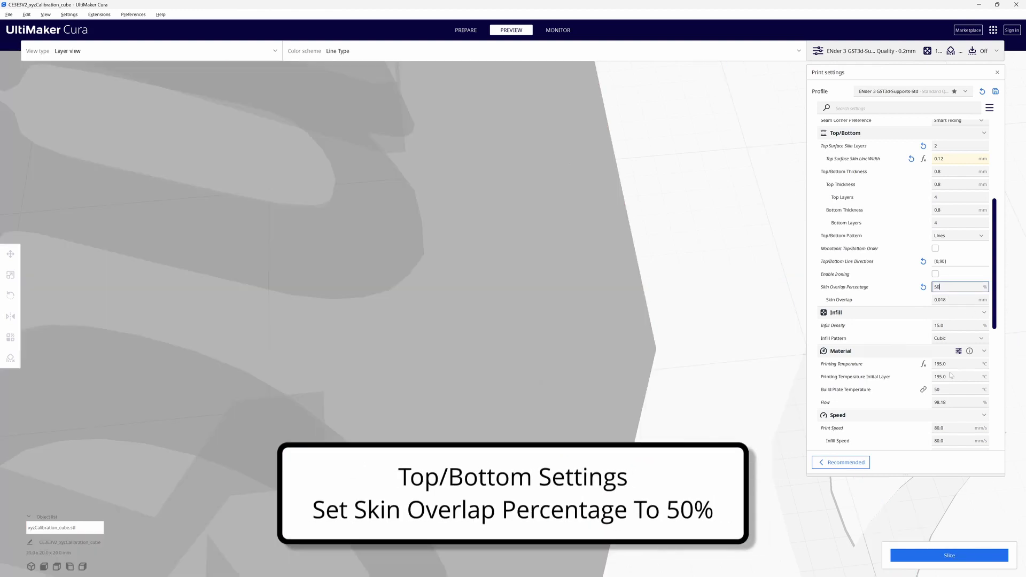
{"action": "key", "text": "Return"}
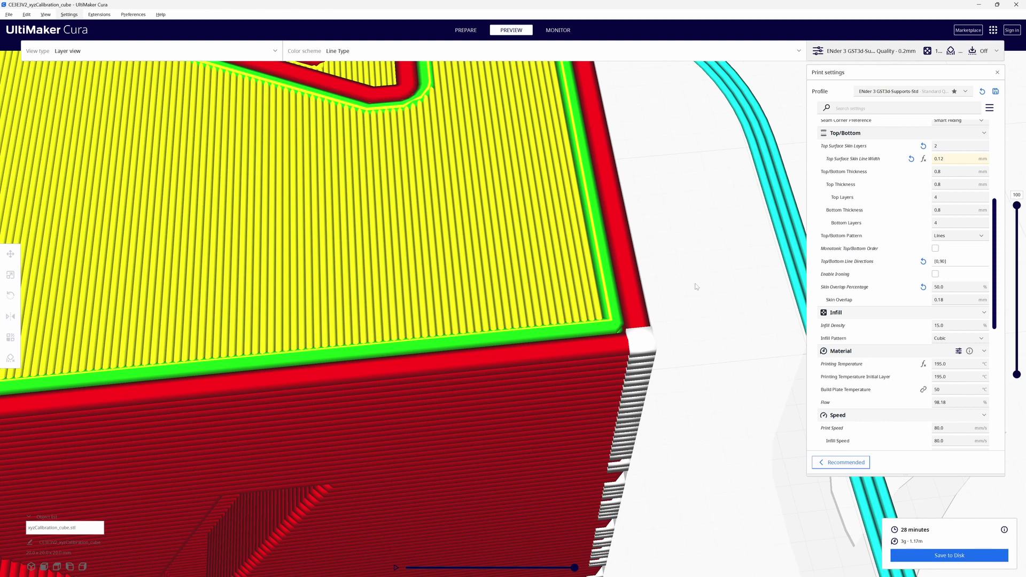
{"action": "scroll", "coordinate": [696, 287], "scroll_direction": "up", "scroll_amount": 2}
{"action": "scroll", "coordinate": [696, 289], "scroll_direction": "down", "scroll_amount": 4}
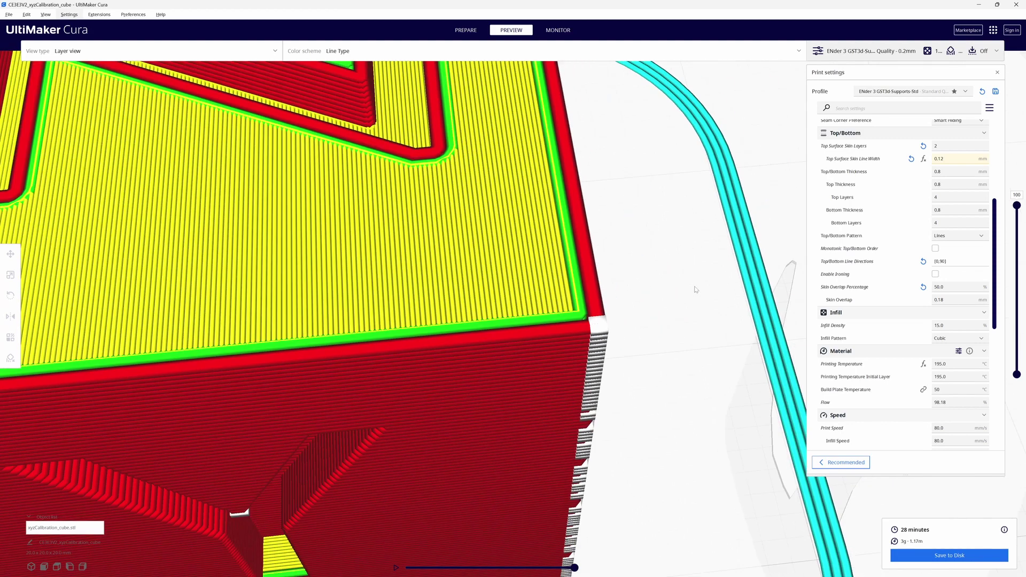
{"action": "right_click_drag", "start_coordinate": [674, 256], "coordinate": [688, 276]}
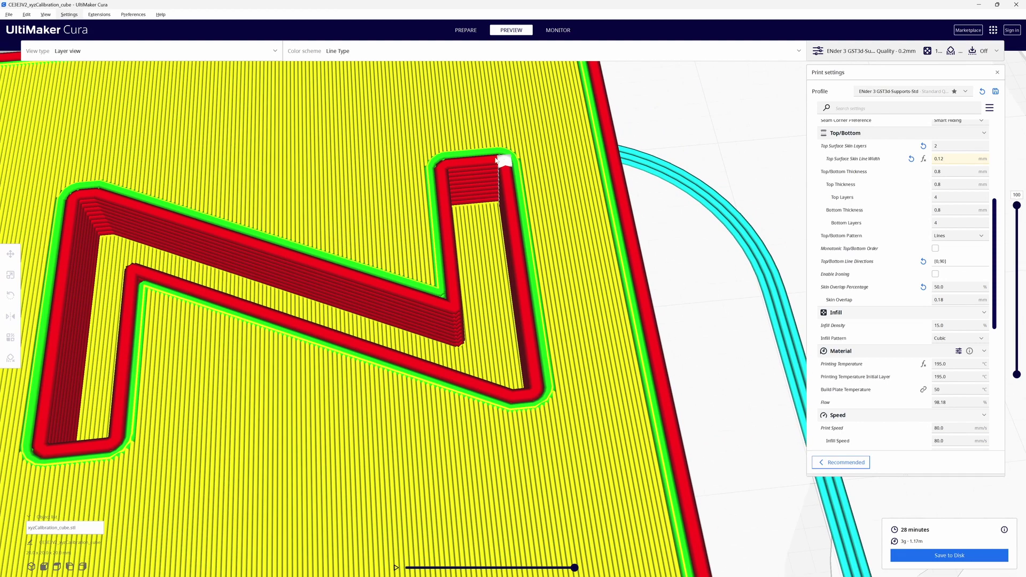
{"action": "scroll", "coordinate": [568, 378], "scroll_direction": "down", "scroll_amount": 4}
{"action": "scroll", "coordinate": [568, 378], "scroll_direction": "up", "scroll_amount": 2}
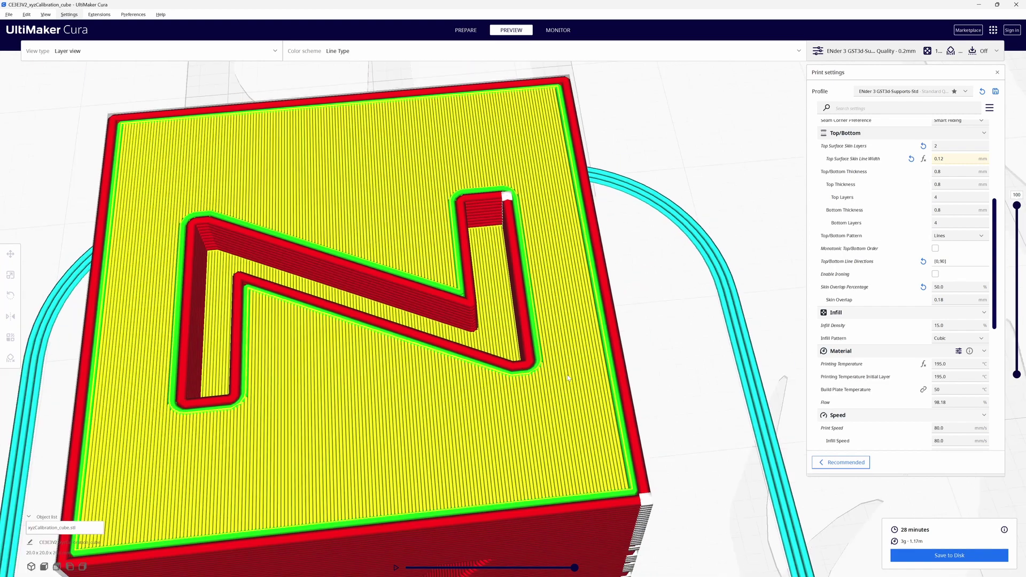
{"action": "right_click_drag", "start_coordinate": [695, 431], "coordinate": [735, 377]}
{"action": "scroll", "coordinate": [710, 349], "scroll_direction": "down", "scroll_amount": 3}
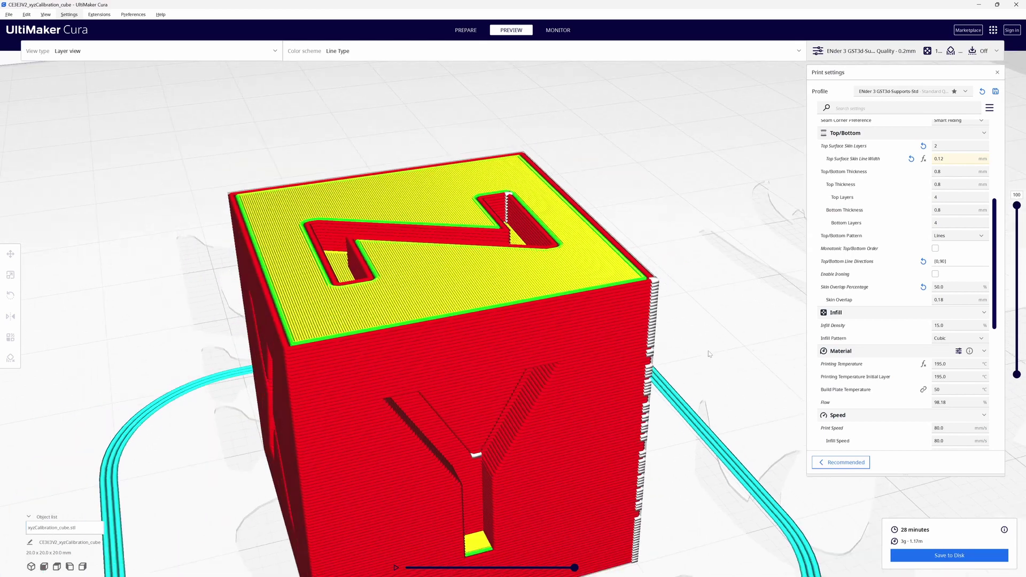
{"action": "right_click_drag", "start_coordinate": [517, 424], "coordinate": [773, 427]}
{"action": "right_click_drag", "start_coordinate": [588, 302], "coordinate": [547, 306]}
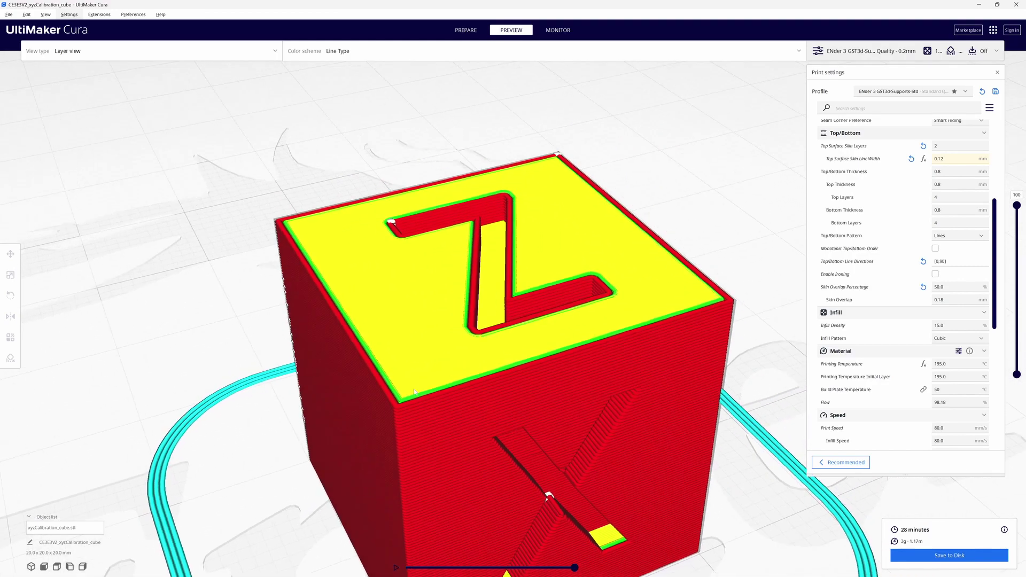